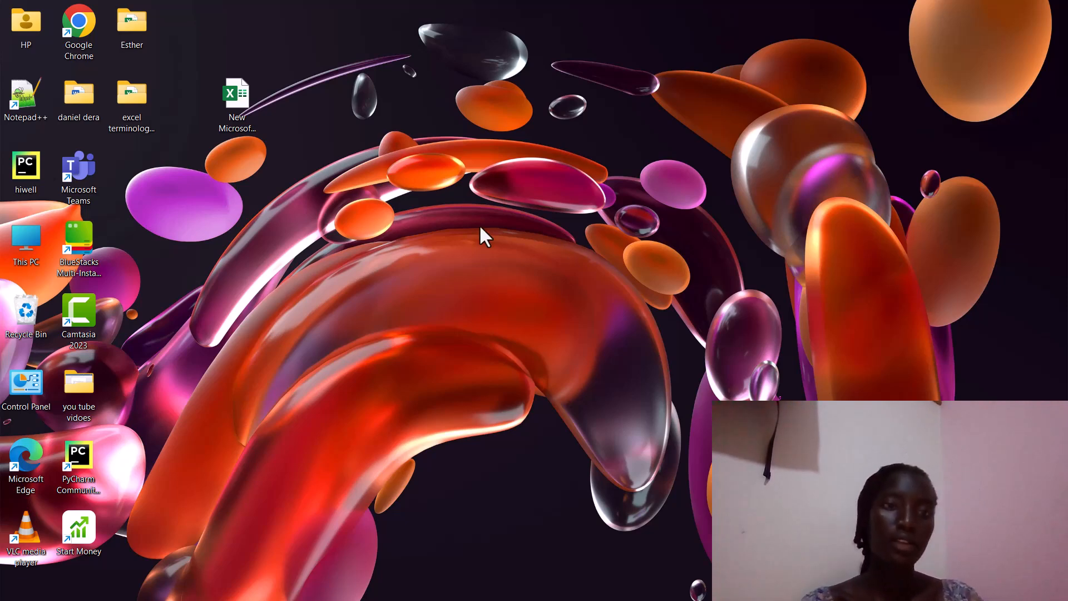
# - Open the pupil scores worksheet from the desktop so Excel sits beside the Word errors guide
pyautogui.click(245, 111)
pyautogui.doubleClick(245, 111)
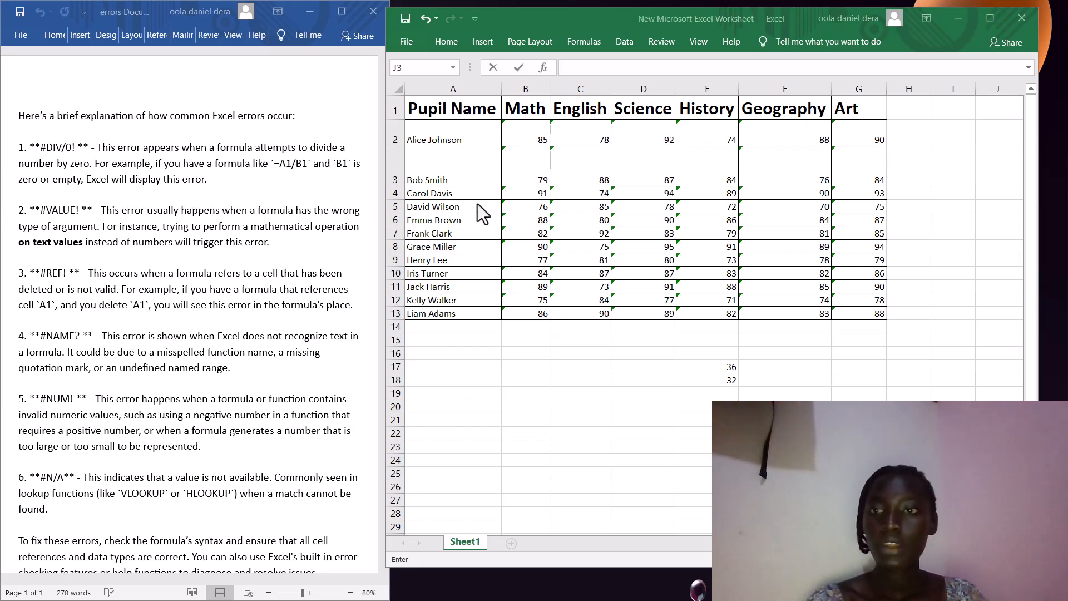
# - Enter =F2/0 in H2, dividing the Geography score by zero to show #DIV/0!
pyautogui.click(904, 135)
pyautogui.doubleClick(904, 134)
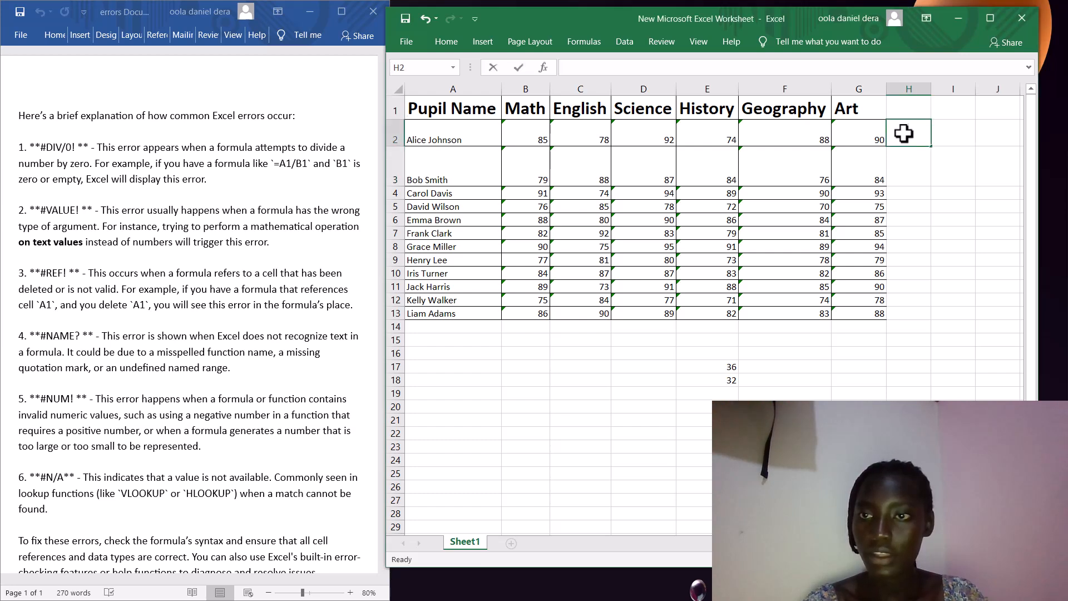
pyautogui.write('=')
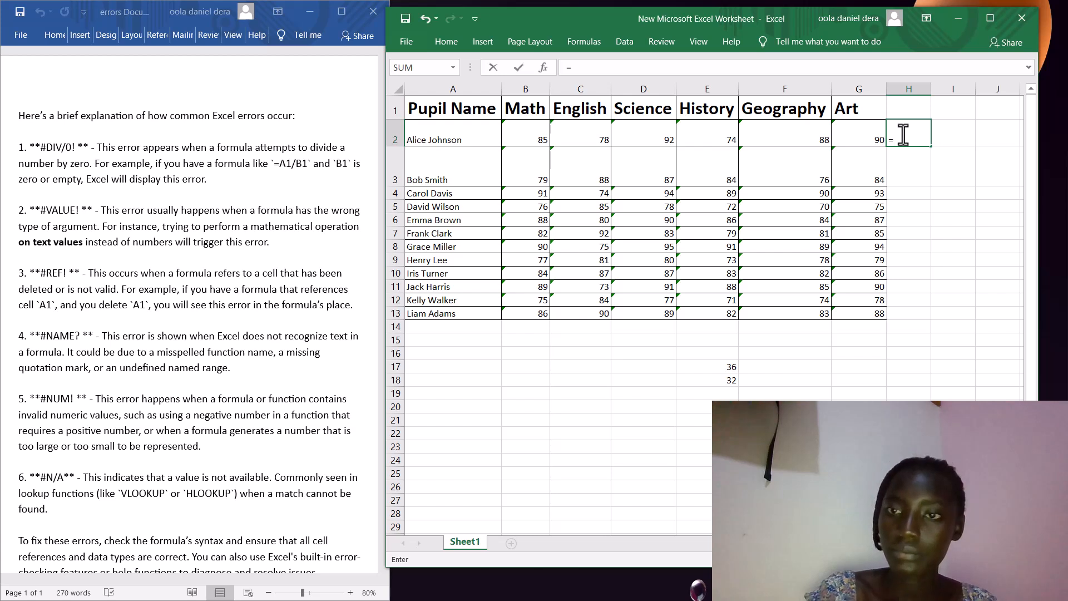
pyautogui.click(809, 134)
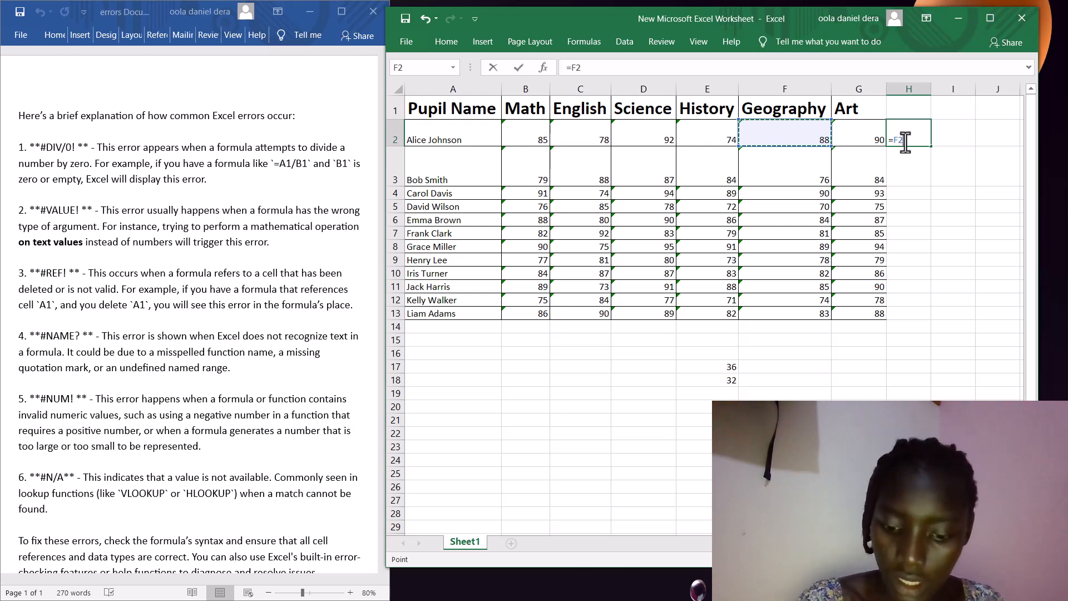
pyautogui.write('/')
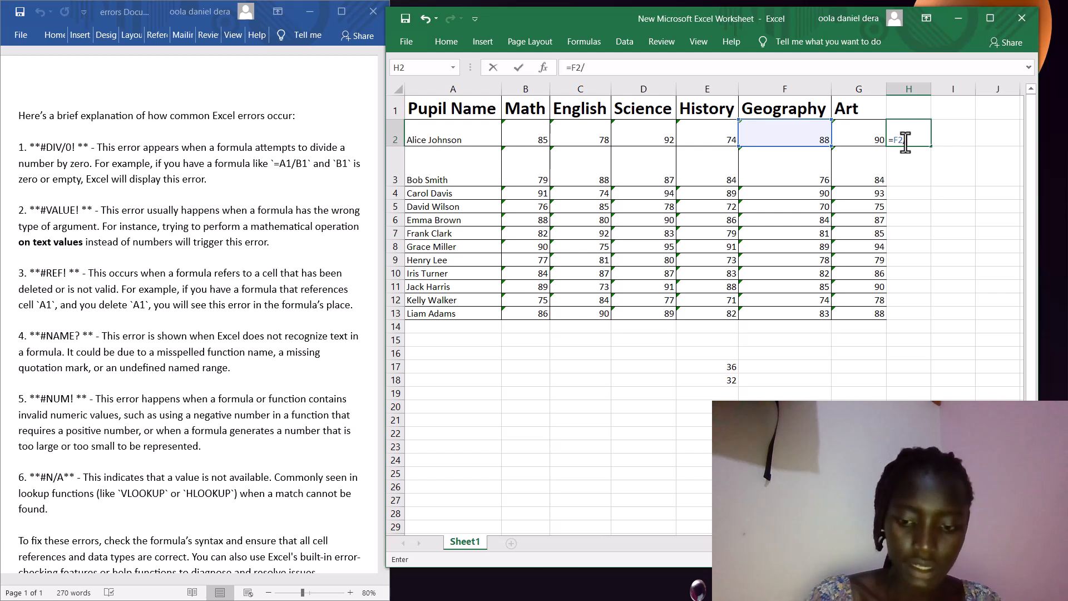
pyautogui.write('0')
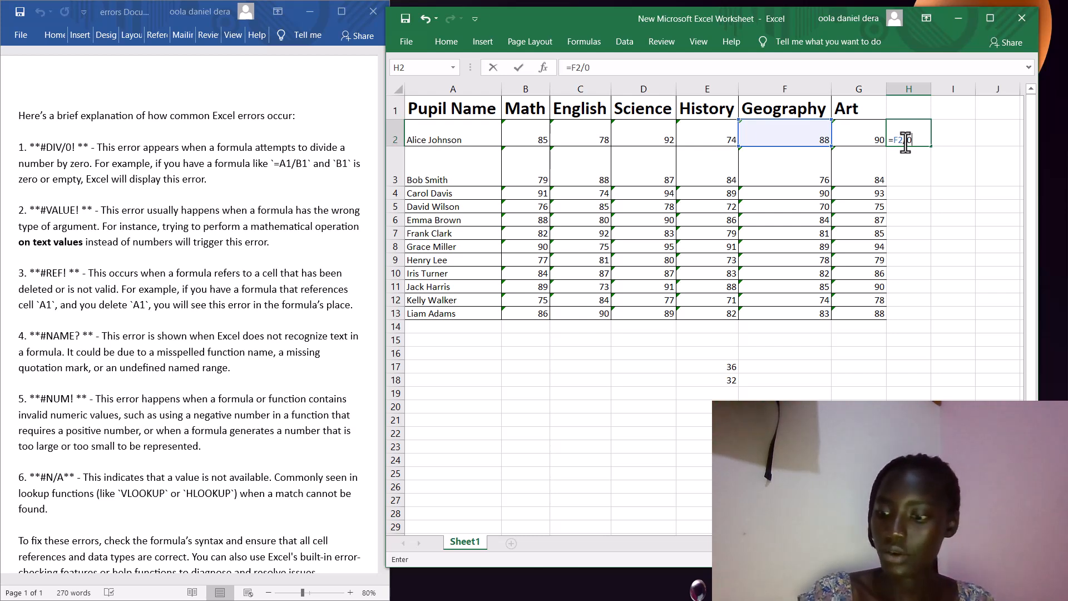
pyautogui.press('Return')
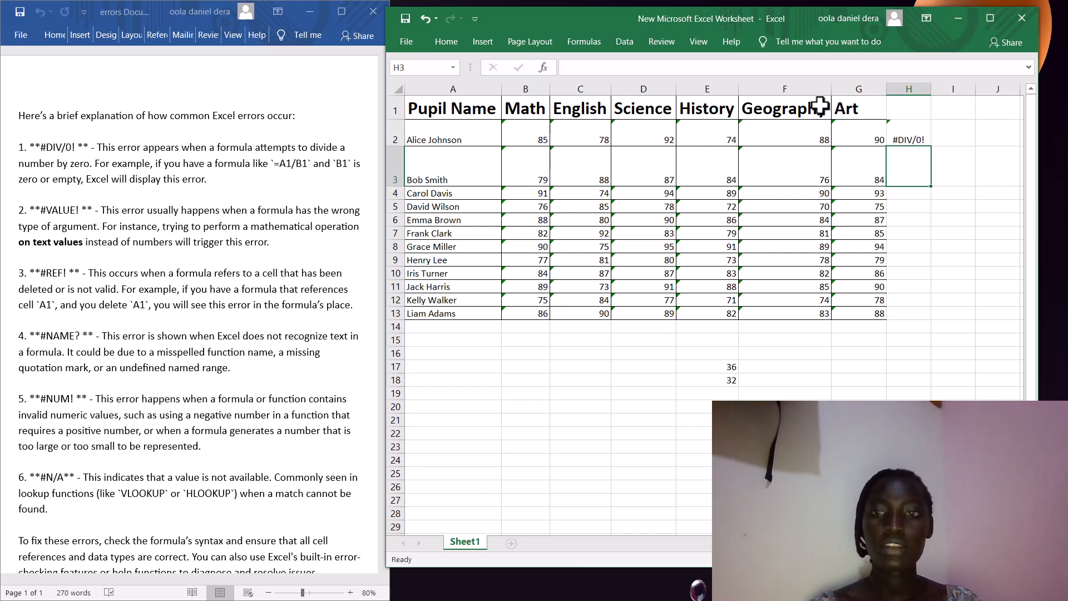
pyautogui.click(915, 134)
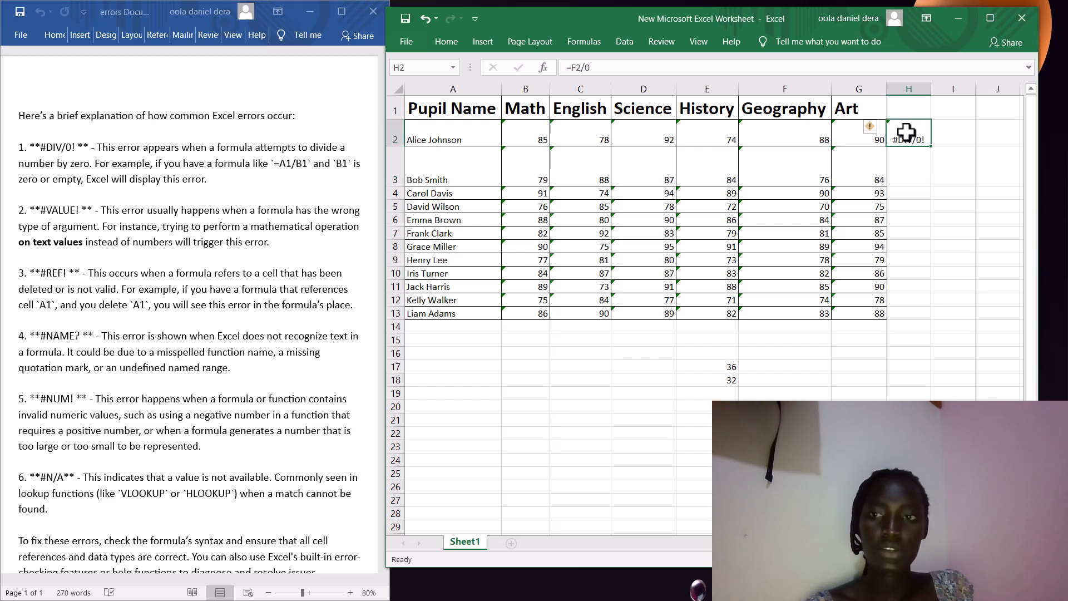
pyautogui.moveTo(906, 132); pyautogui.dragTo(944, 167)
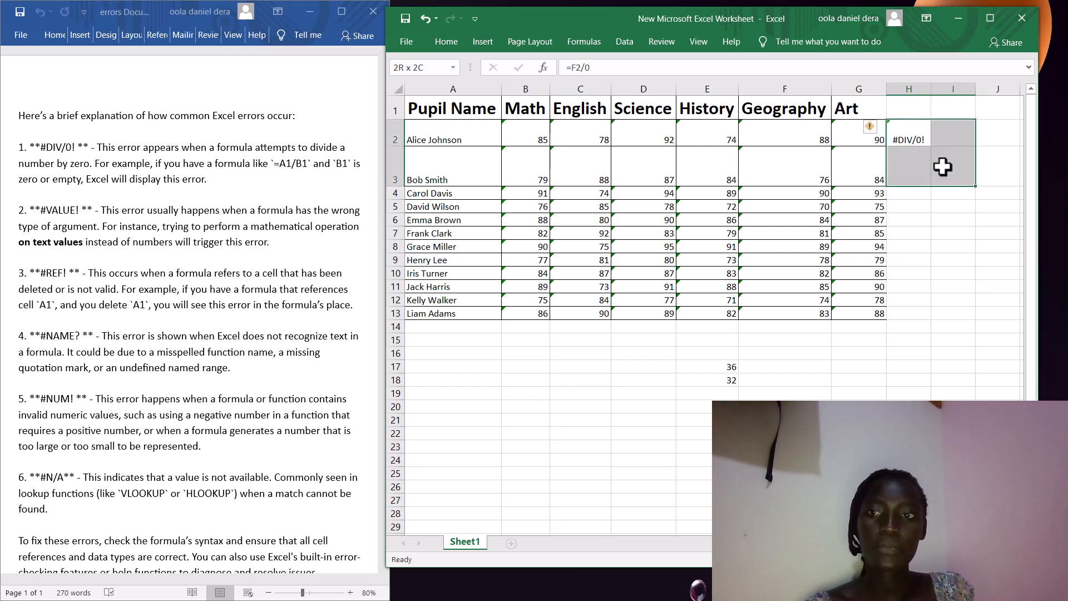
pyautogui.click(915, 139)
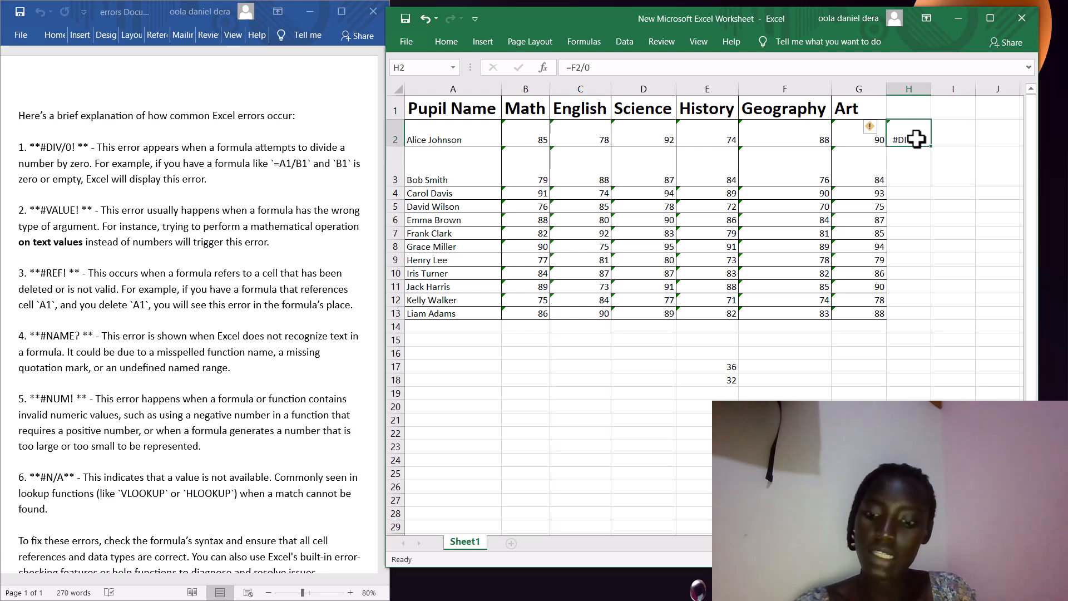
# - Delete the =F2/0 formula so cell H2 is empty
pyautogui.press('BackSpace')
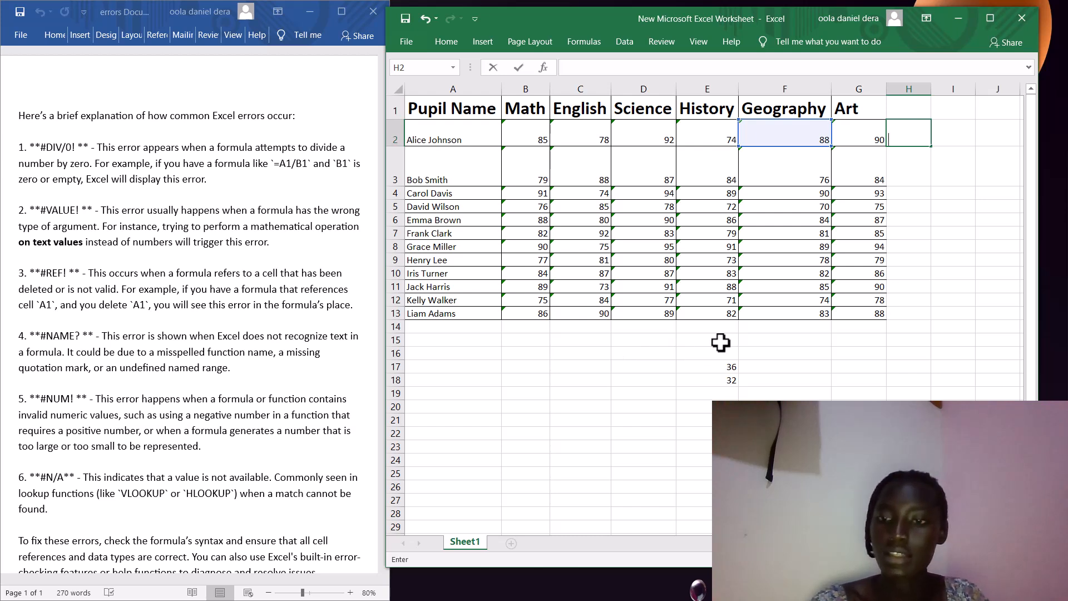
pyautogui.hotkey('alt', 'Tab')
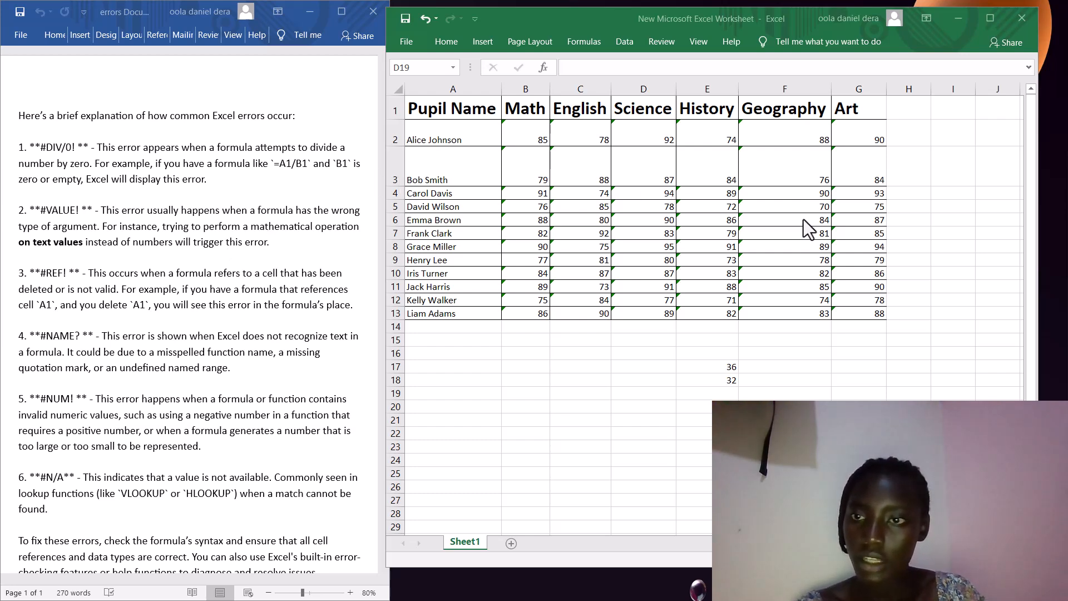
# - Enter =E4+A4 in H4, adding the History score to the pupil name to get #VALUE!
pyautogui.click(899, 190)
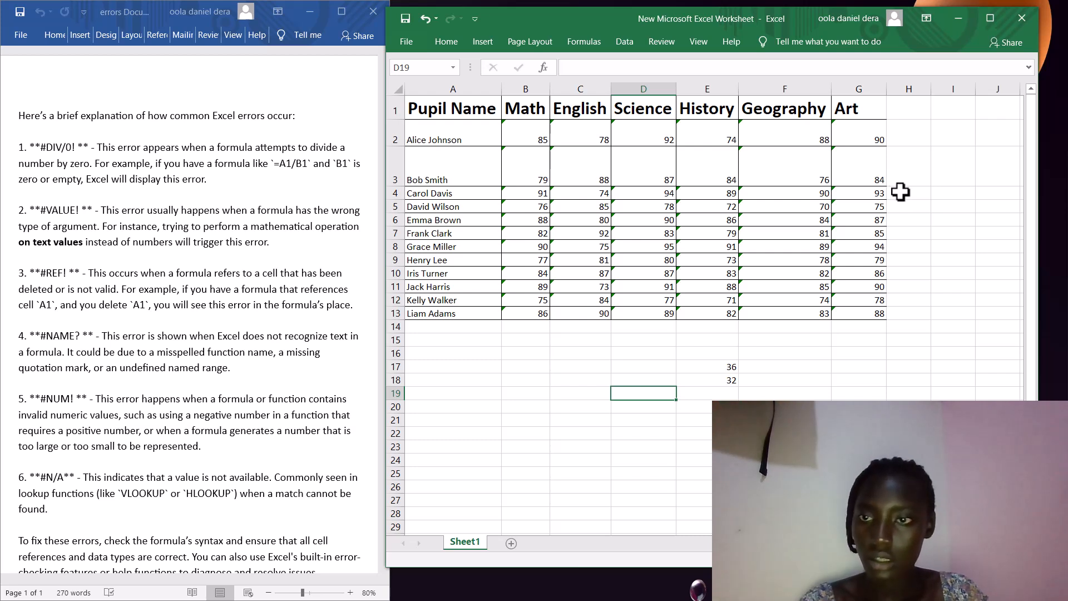
pyautogui.click(900, 192)
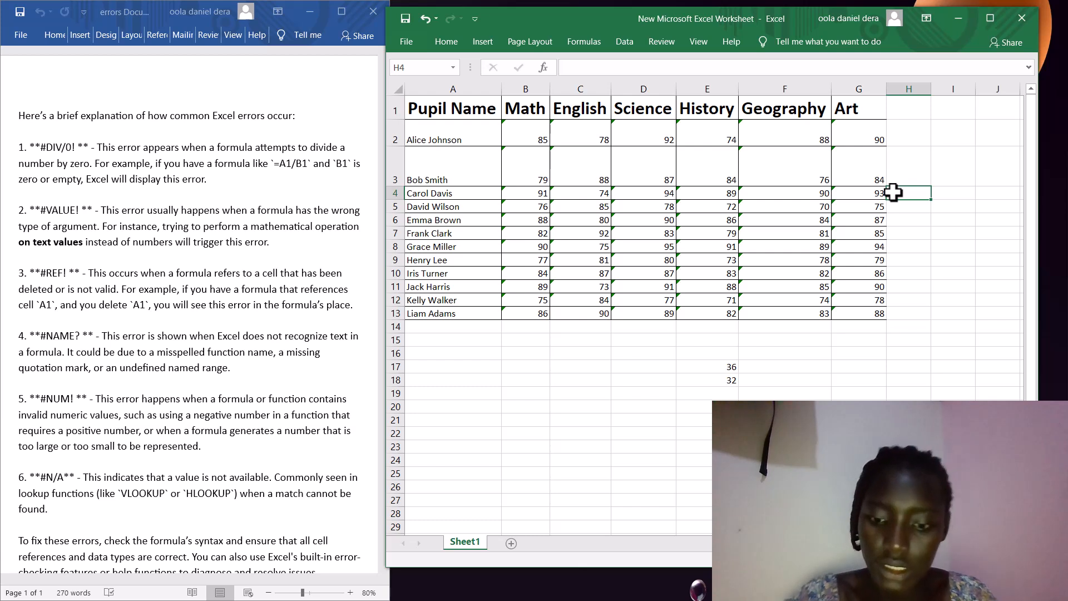
pyautogui.write('=')
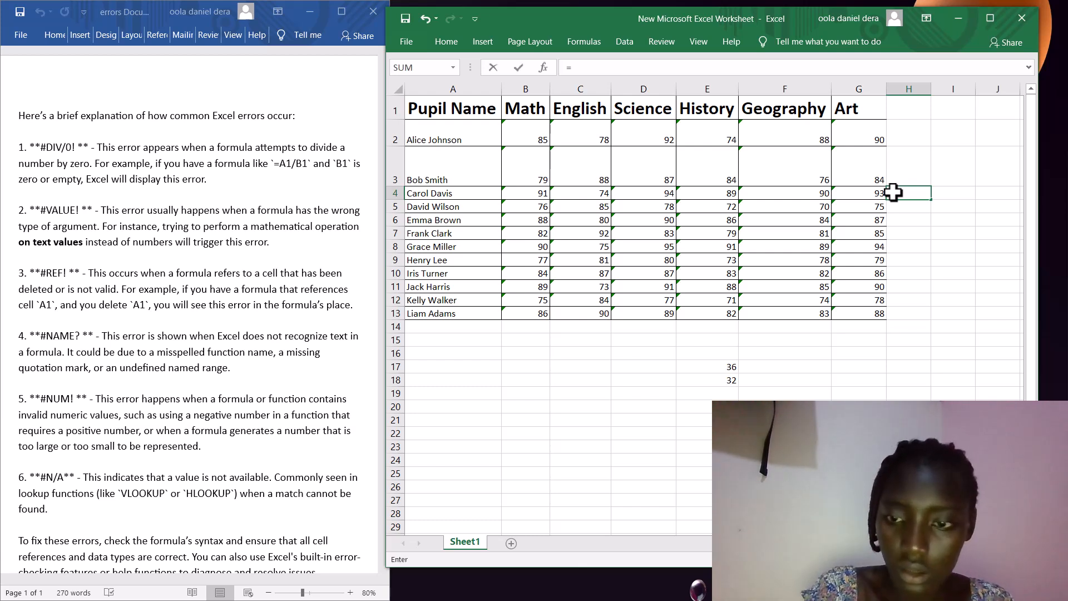
pyautogui.write('s')
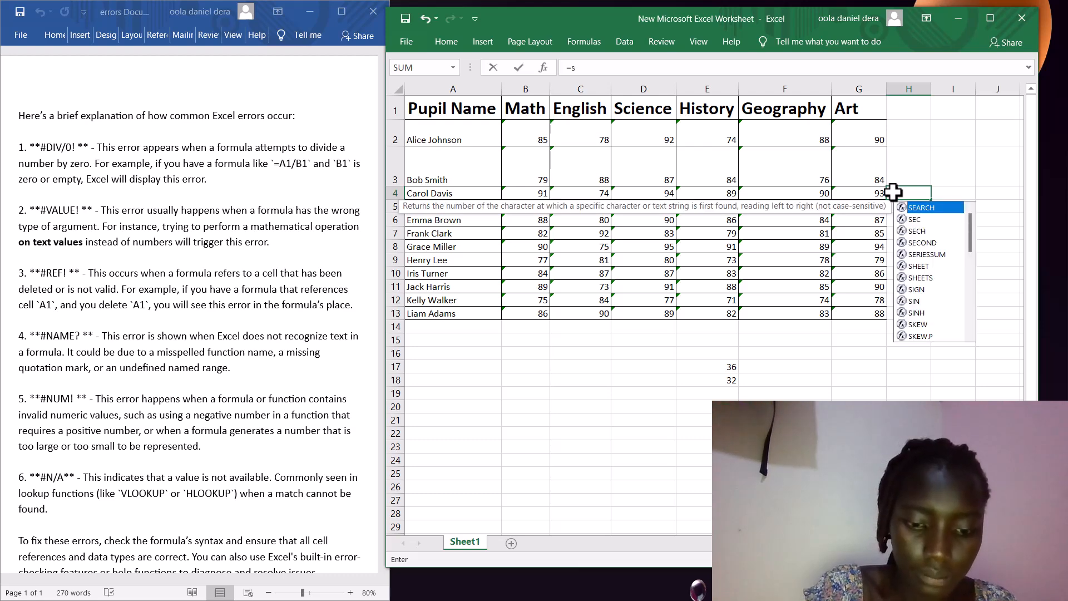
pyautogui.write('u')
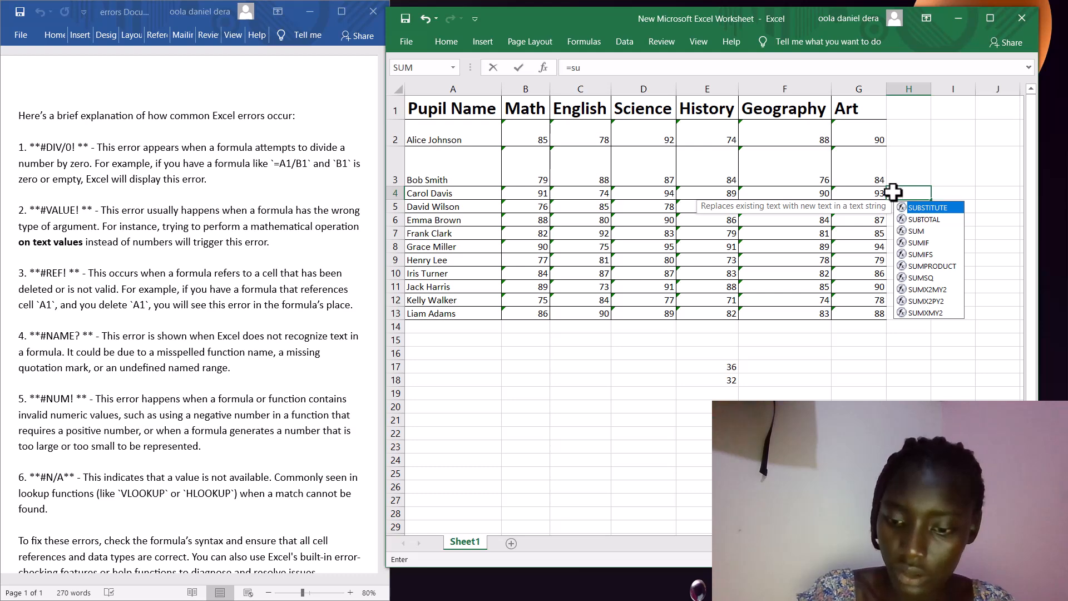
pyautogui.press('BackSpace')
pyautogui.press('BackSpace')
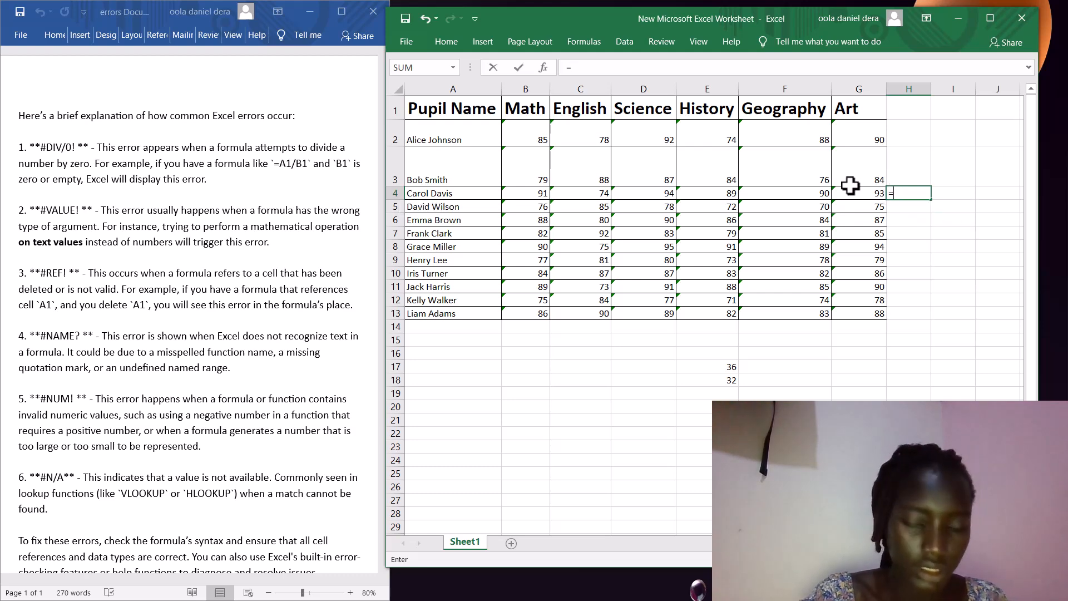
pyautogui.click(706, 192)
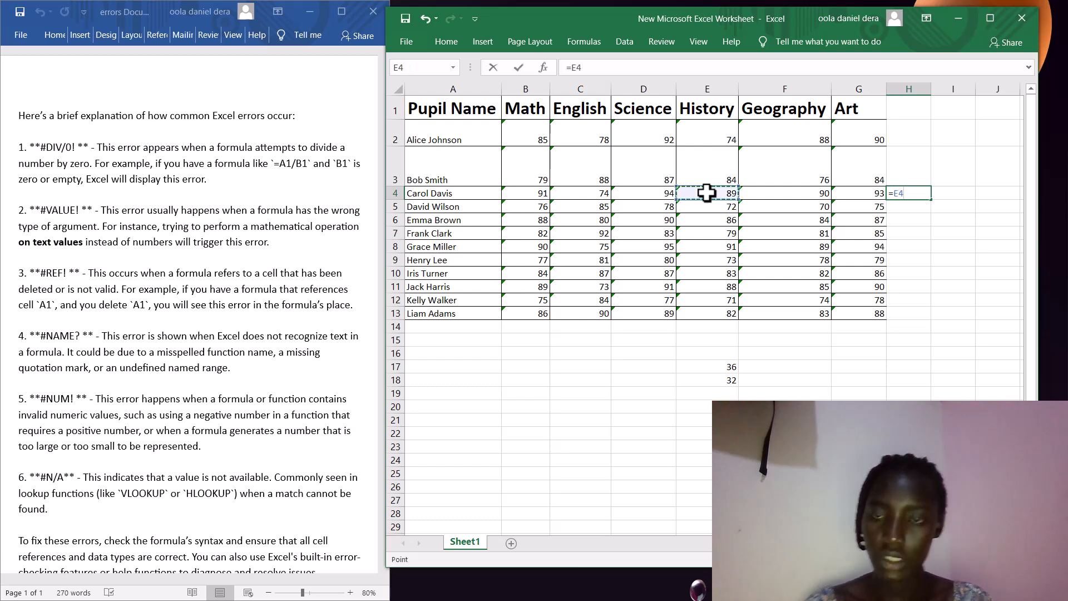
pyautogui.write('+')
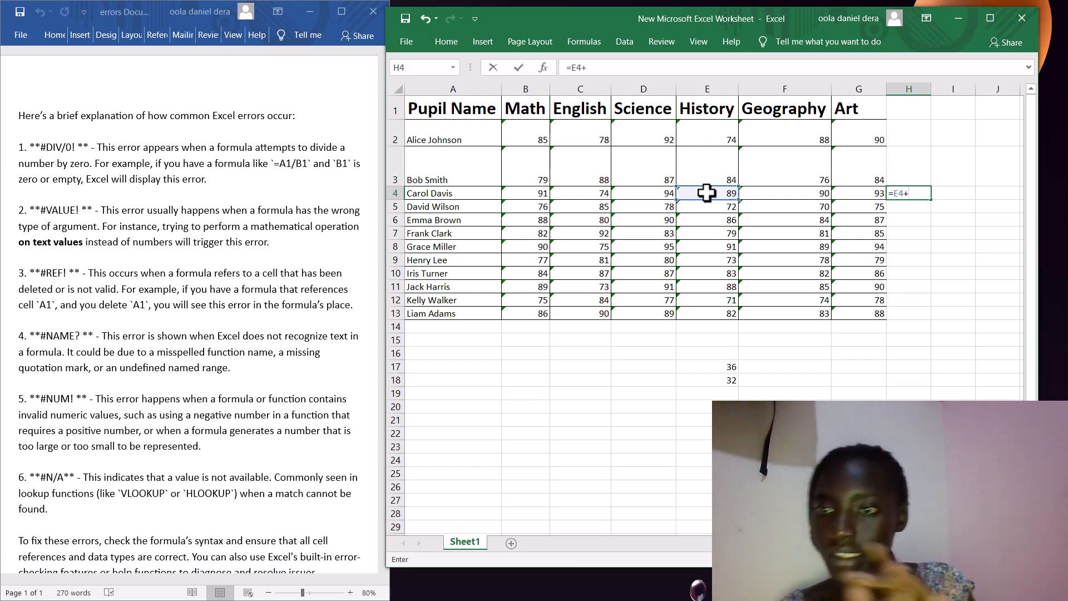
pyautogui.click(450, 193)
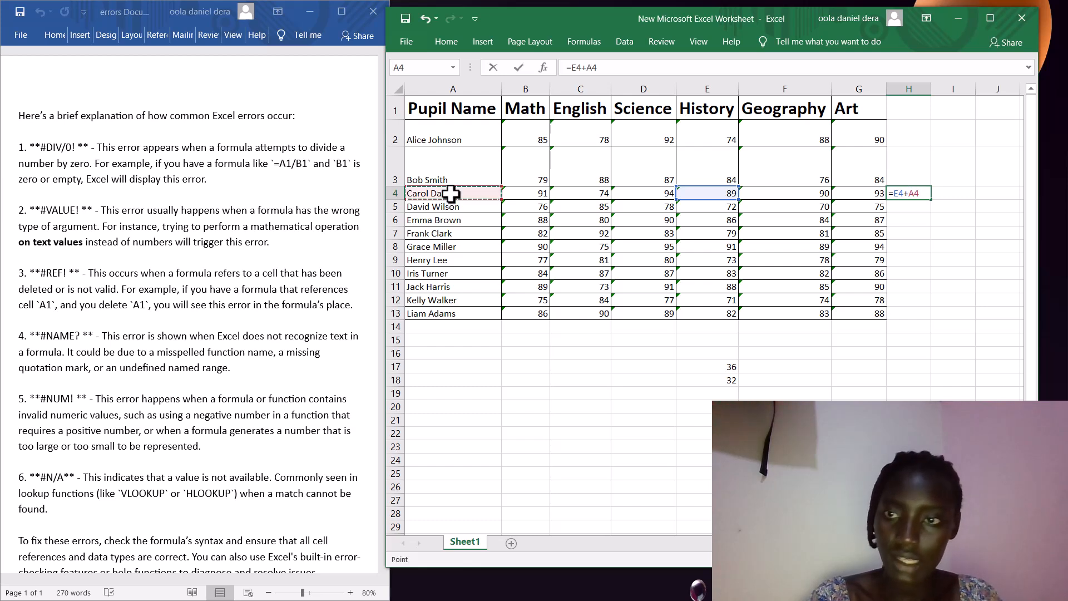
pyautogui.press('Return')
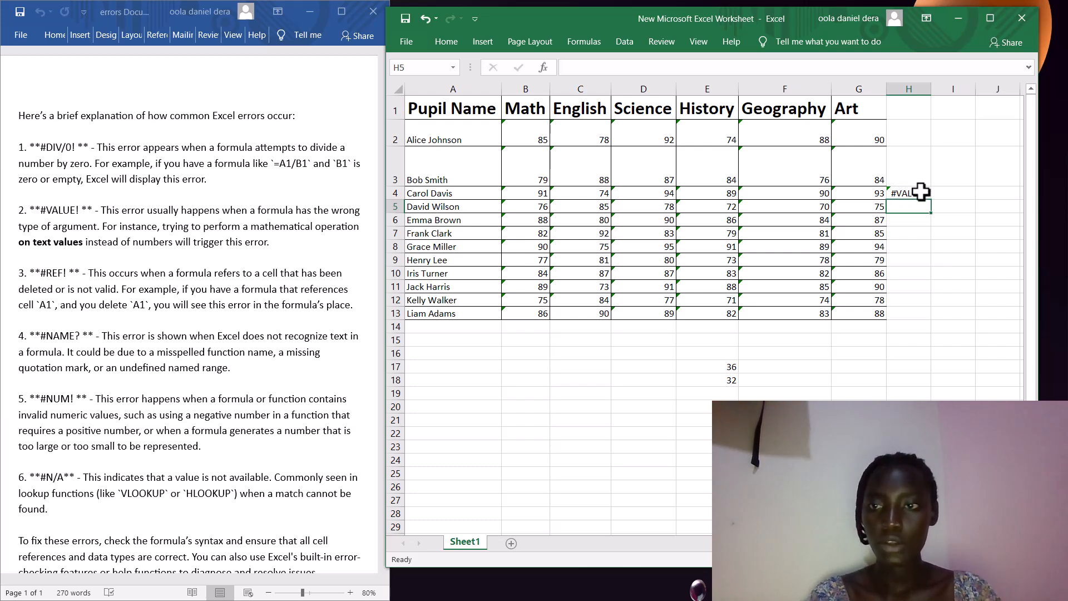
# - Clear the =E4+A4 formula from cell H4
pyautogui.click(920, 192)
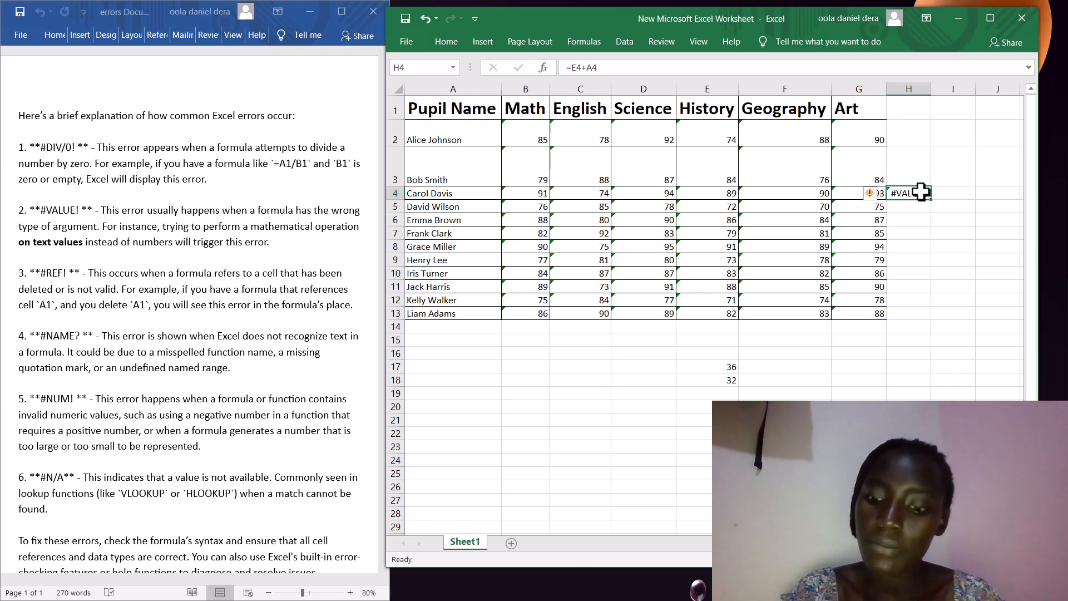
pyautogui.press('BackSpace')
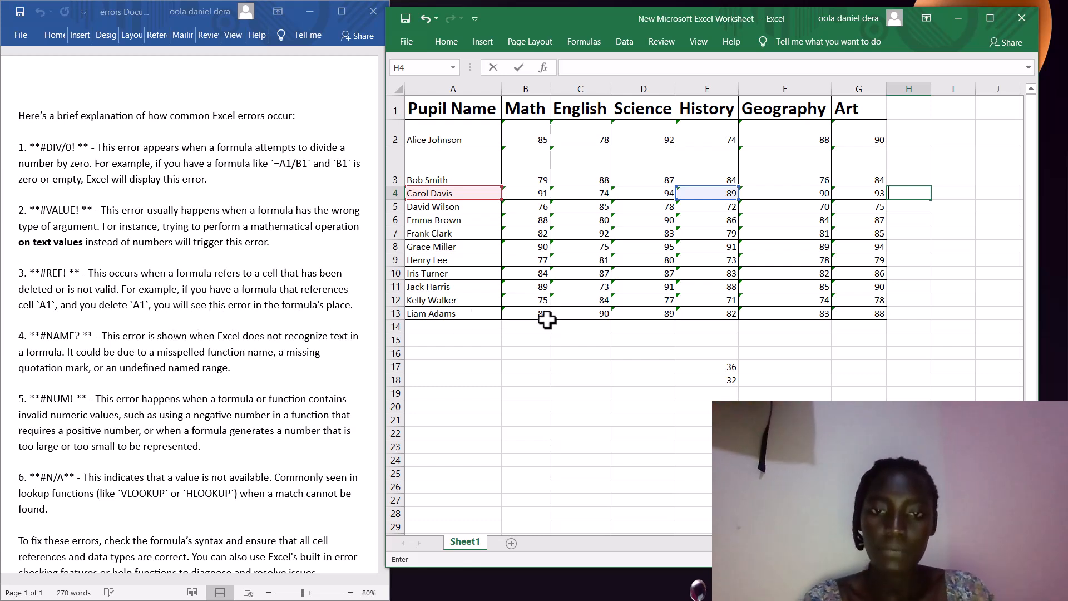
# - Enter =C7+C8 in C16 to total the two English scores as 167
pyautogui.click(561, 355)
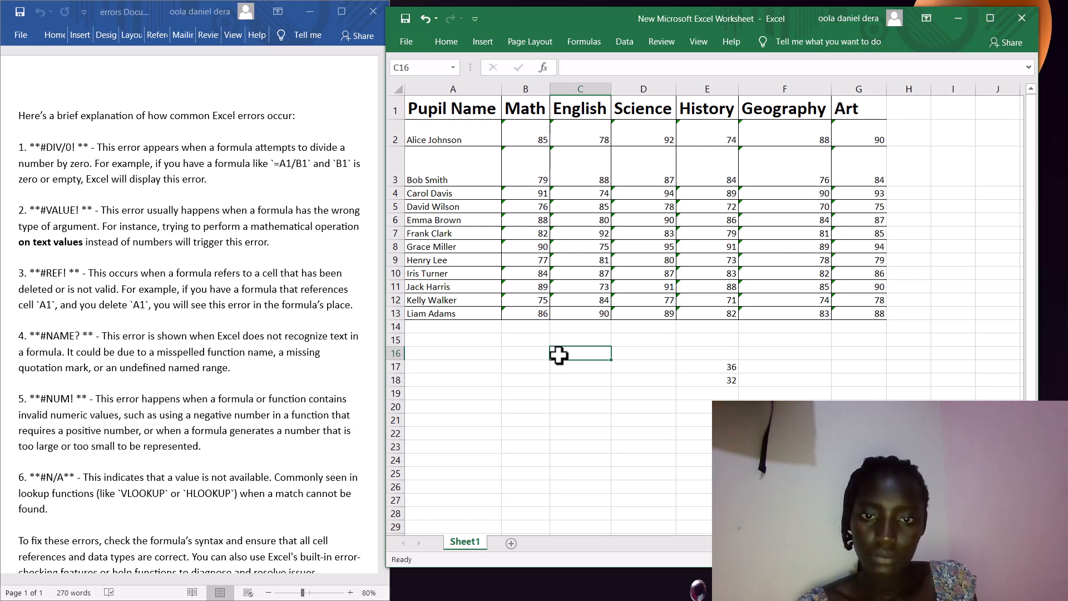
pyautogui.write('=')
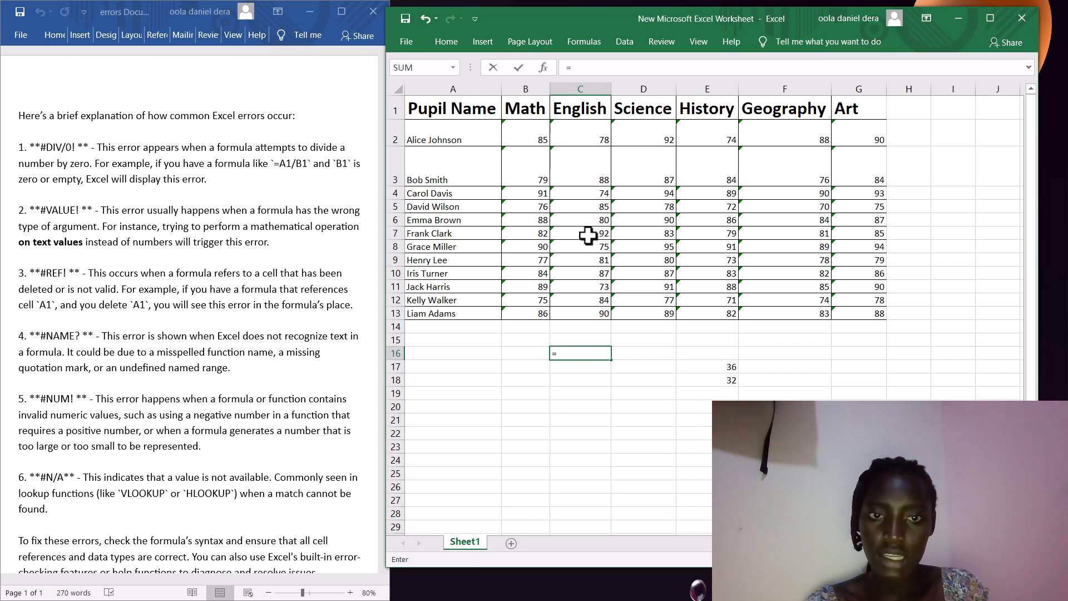
pyautogui.click(588, 236)
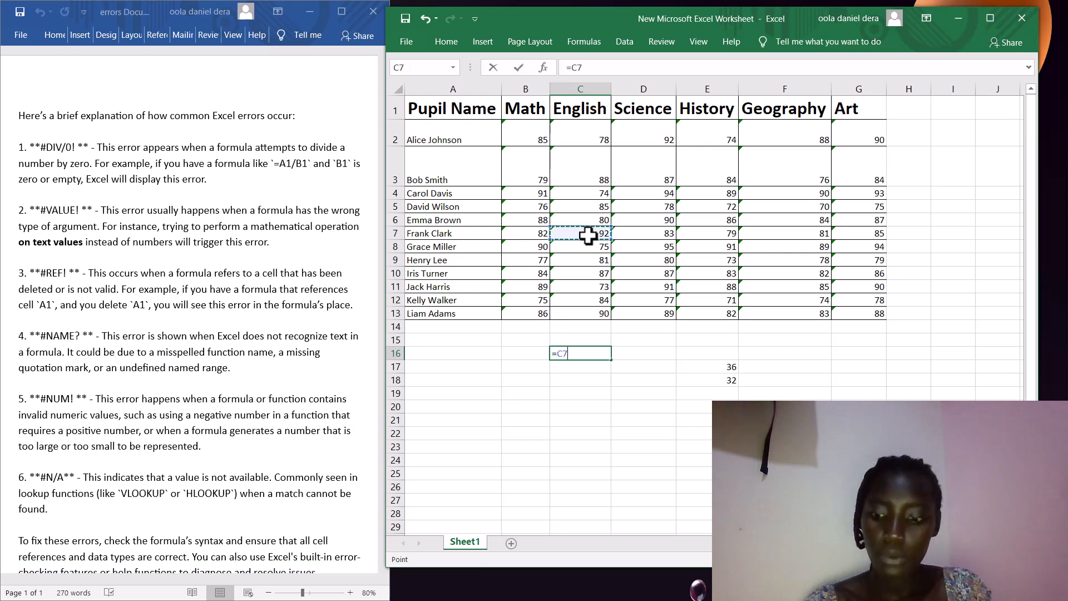
pyautogui.write('+')
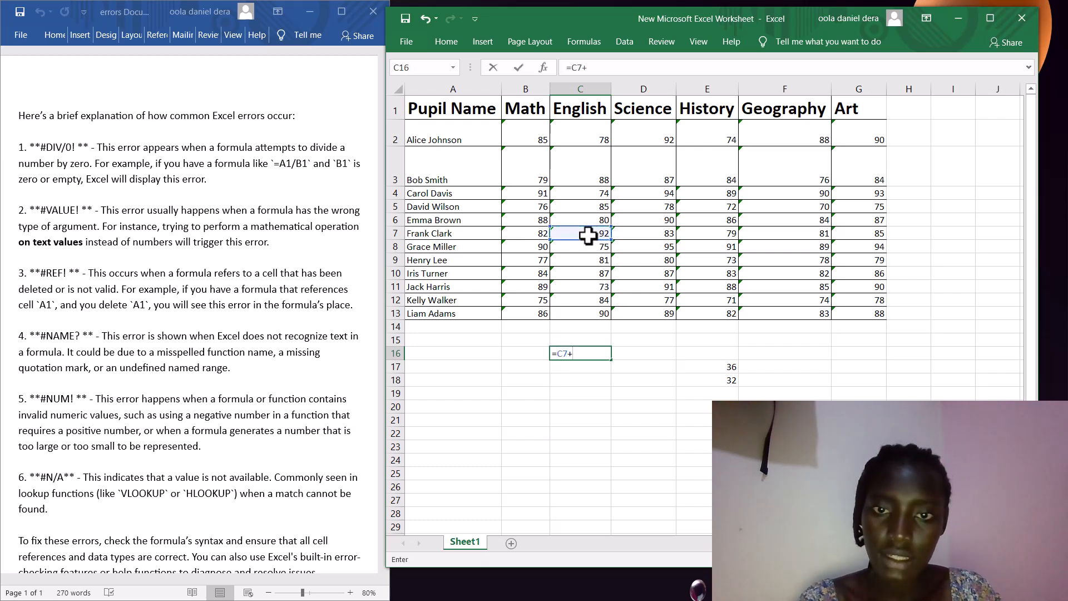
pyautogui.click(595, 247)
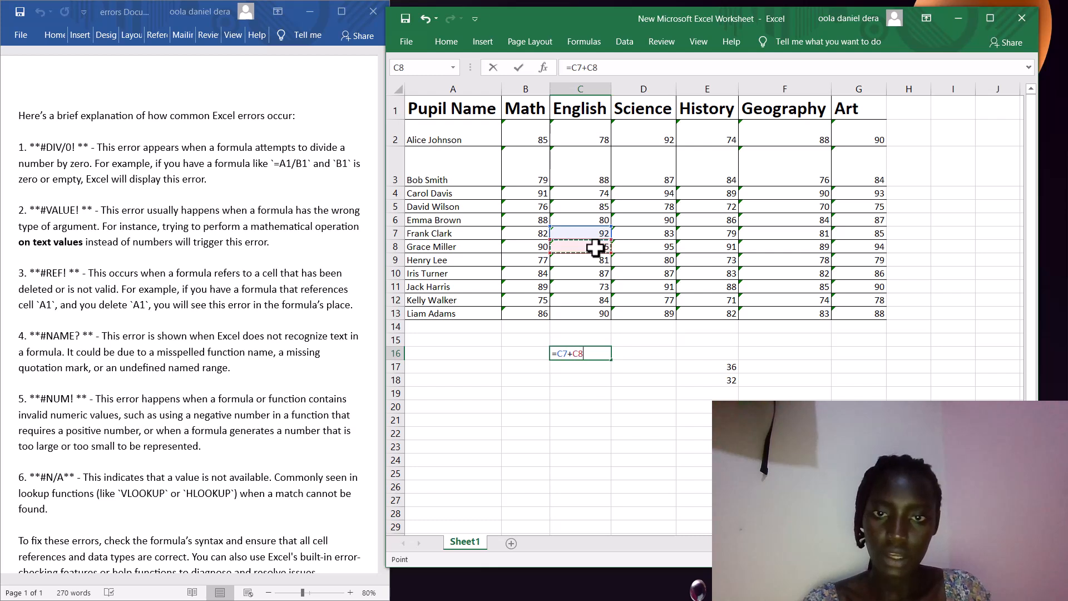
pyautogui.press('Return')
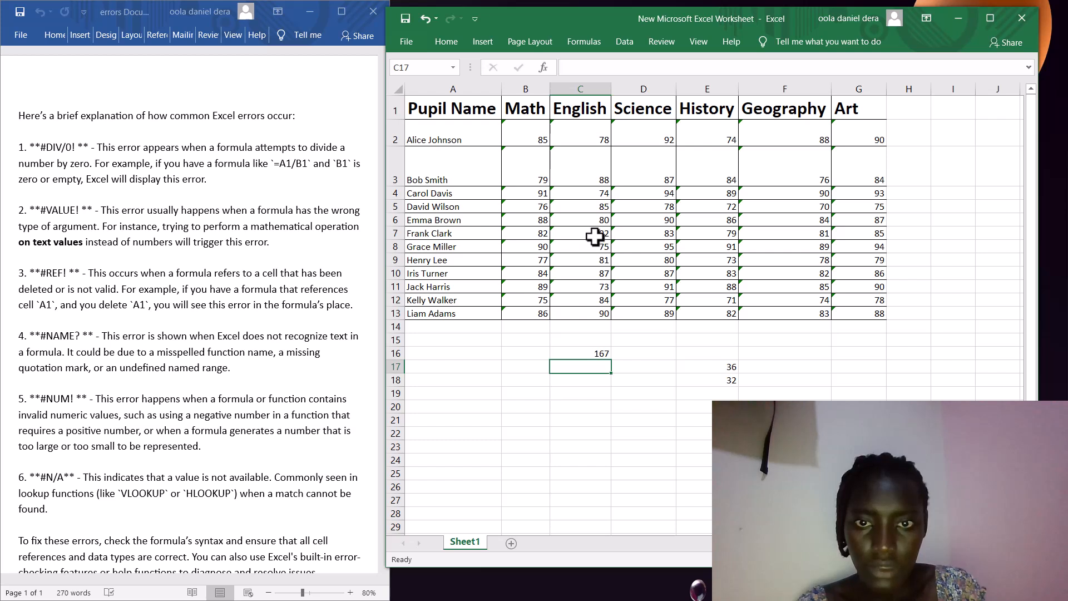
pyautogui.click(595, 236)
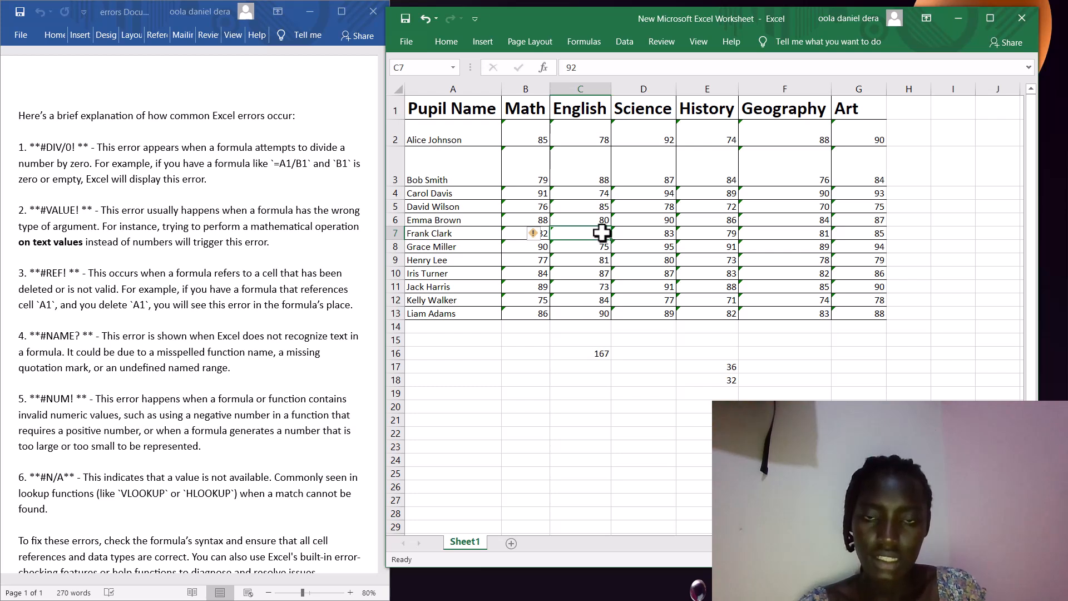
# - Change the English score in C7 from 92 to 89, with C16's 167 total removed
pyautogui.doubleClick(602, 233)
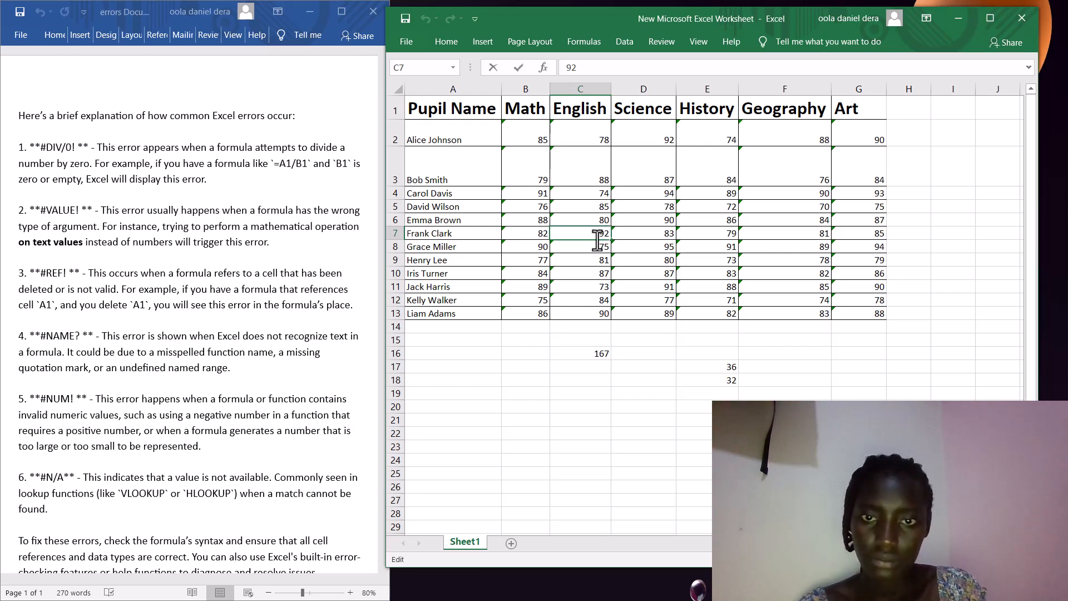
pyautogui.doubleClick(603, 234)
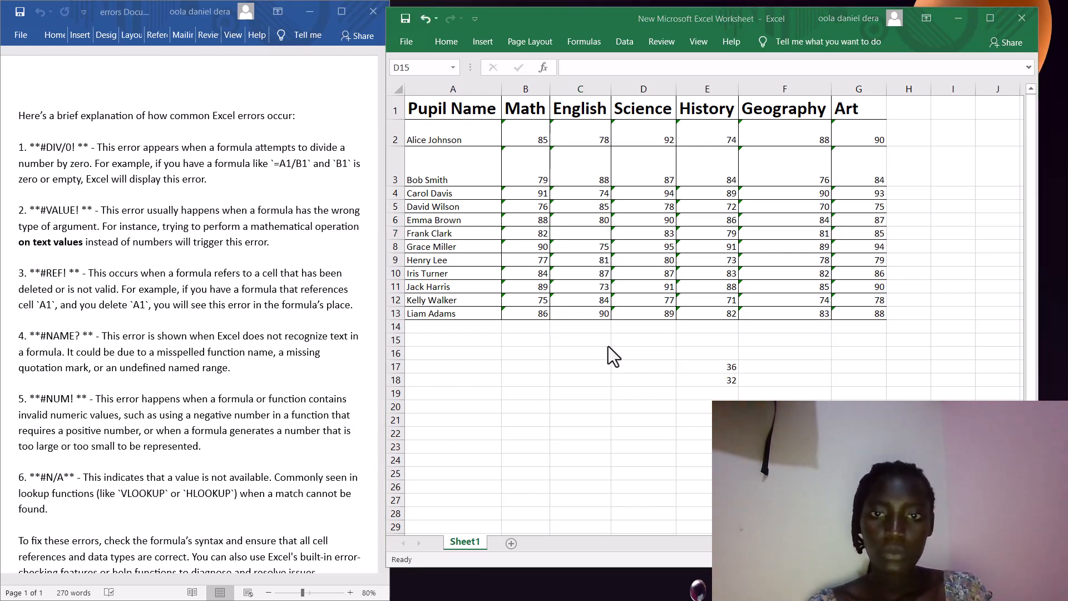
pyautogui.click(597, 227)
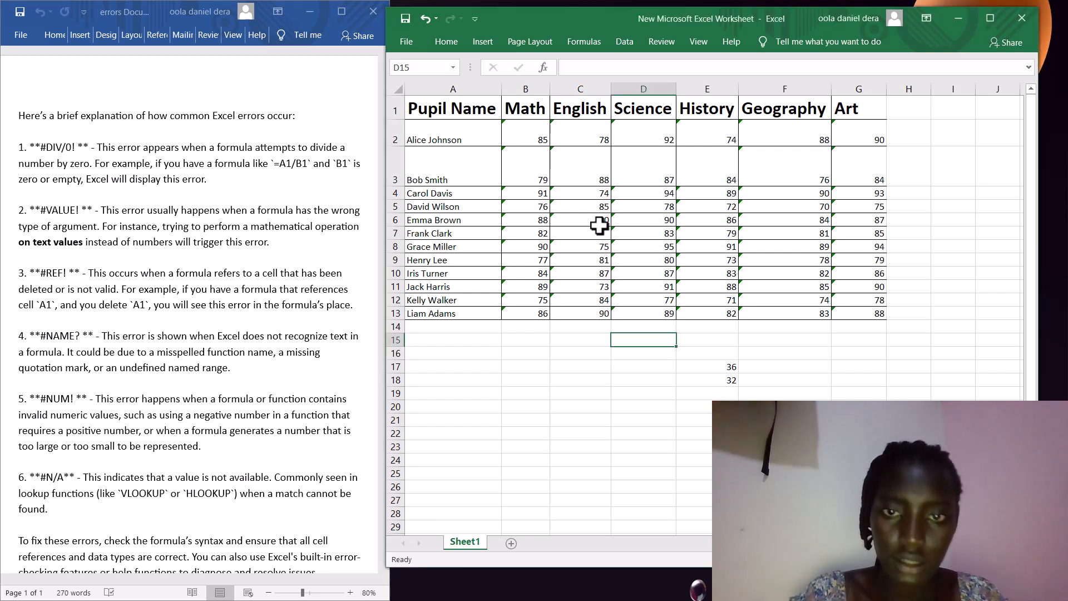
pyautogui.click(604, 235)
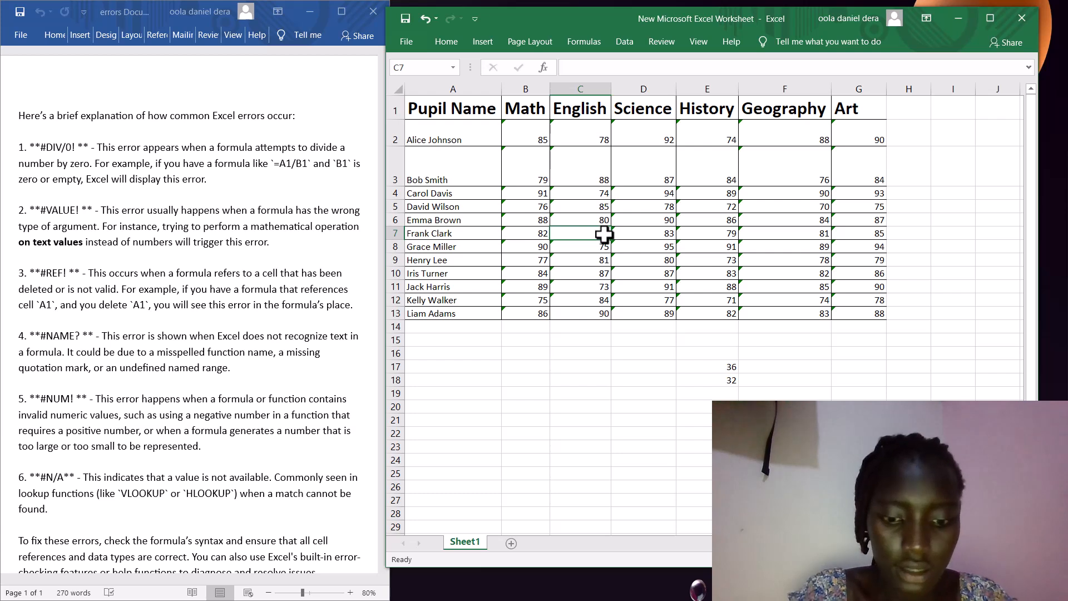
pyautogui.write('89')
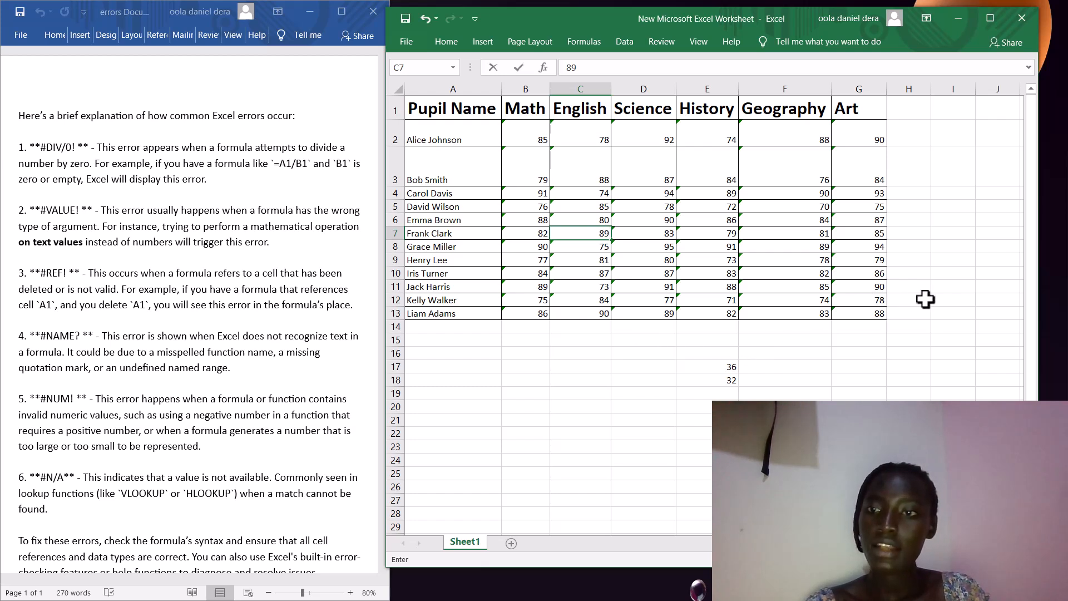
# - Begin a formula with = in H3, then bring the minimised Excel window back from the taskbar
pyautogui.click(904, 175)
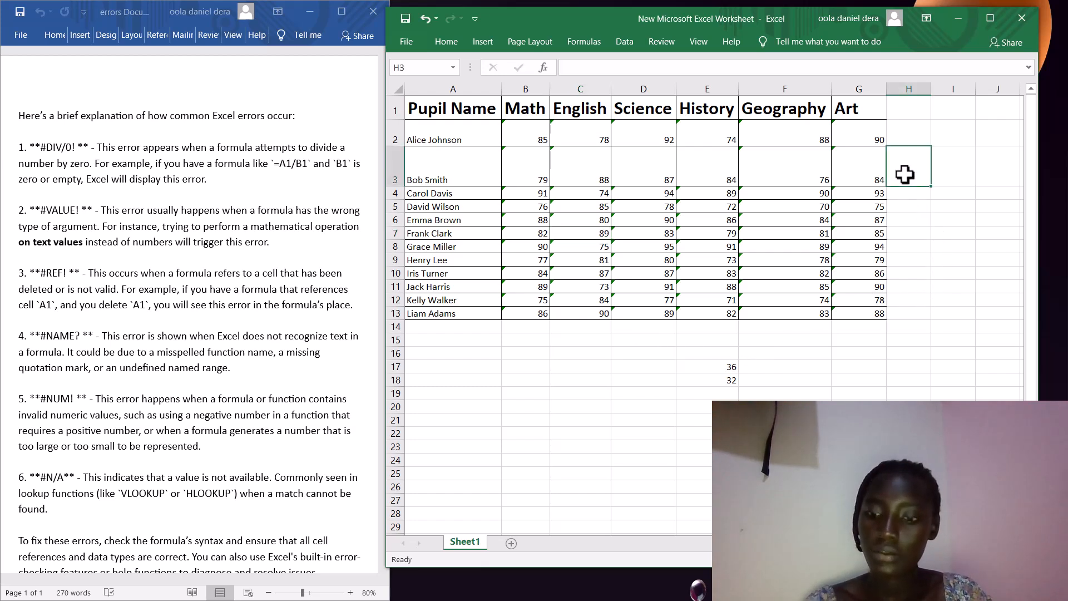
pyautogui.write('=')
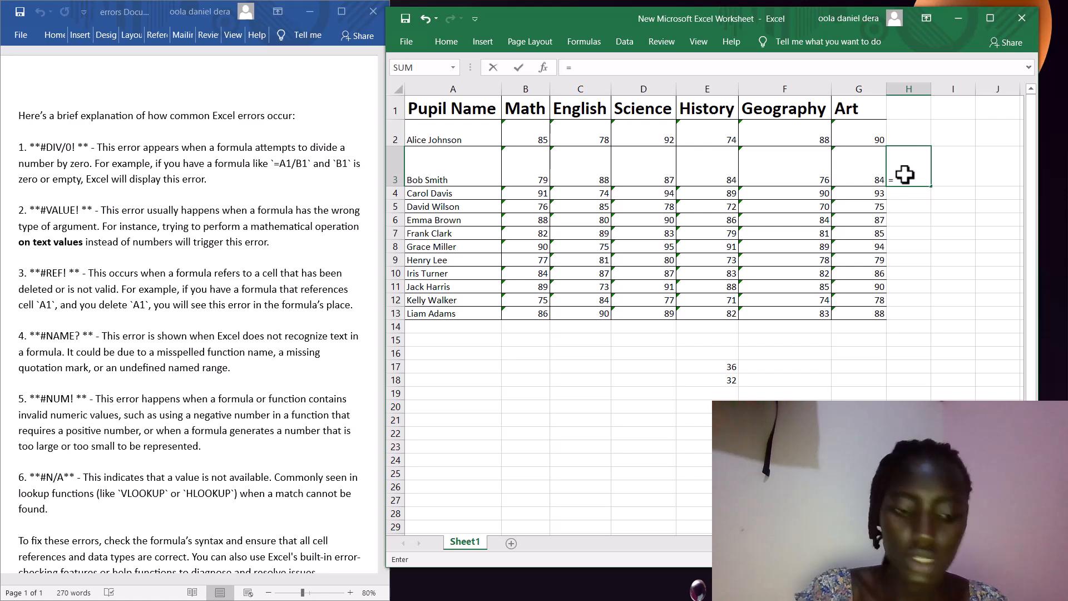
pyautogui.press('super+d')
pyautogui.press('super+d')
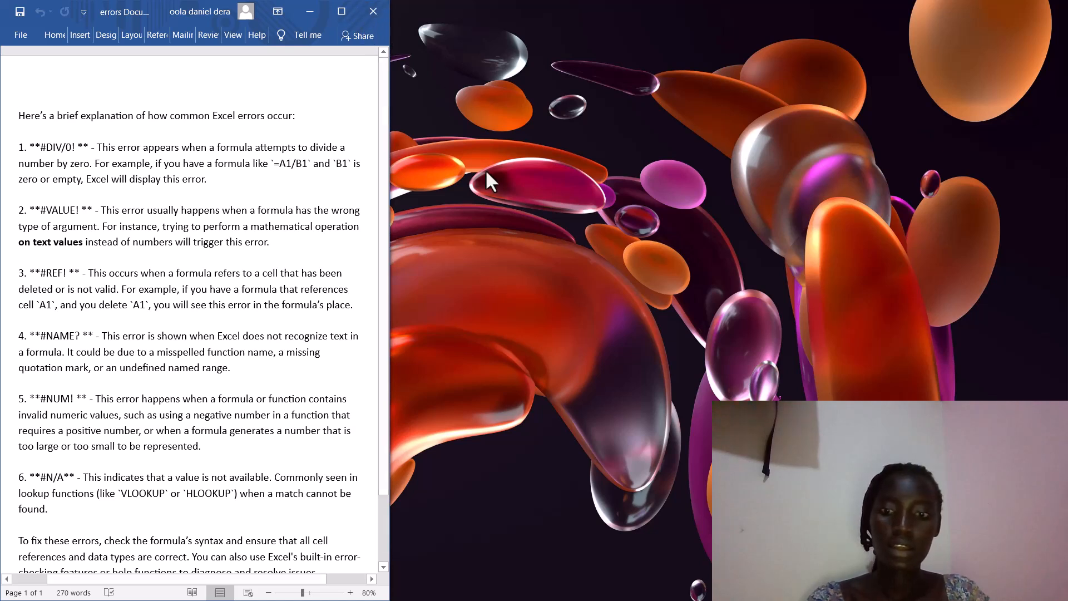
pyautogui.moveTo(645, 599)
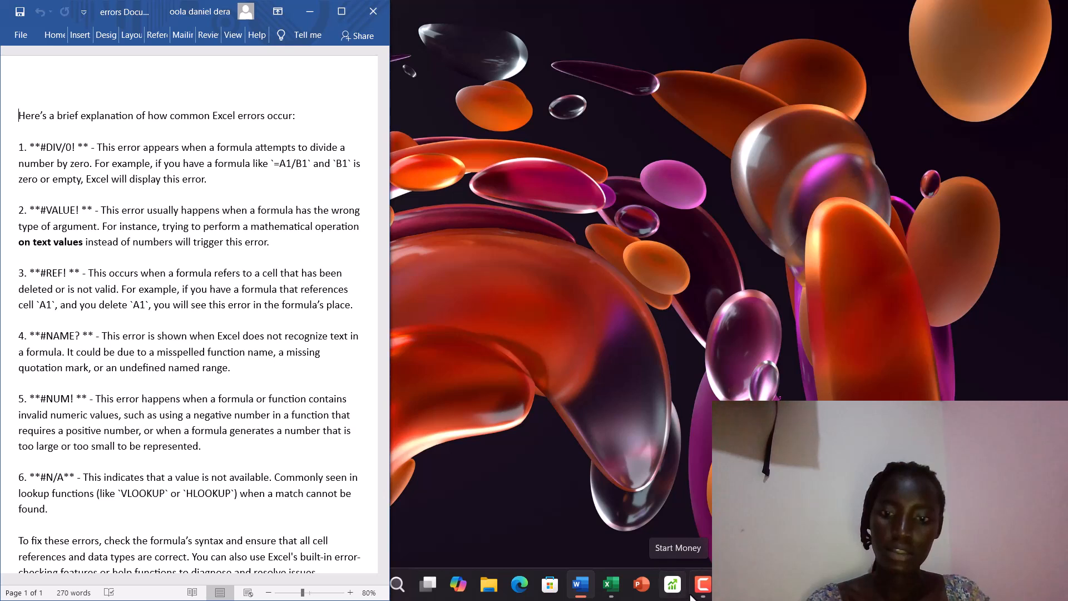
pyautogui.moveTo(702, 595)
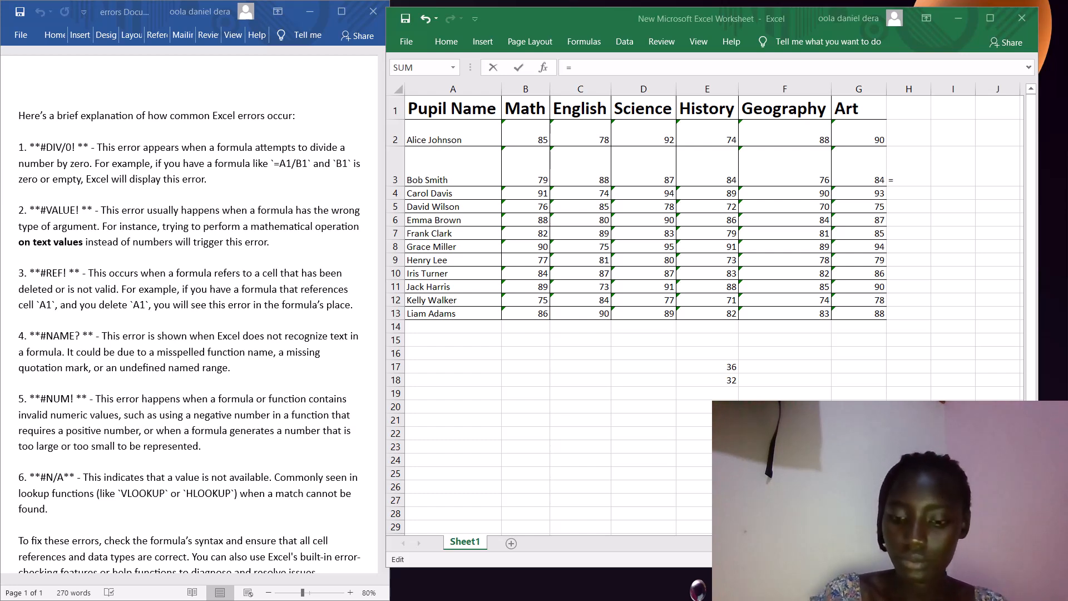
# - Commit =sum in H3 to display #NAME?, then delete it so H3 is empty
pyautogui.click(894, 178)
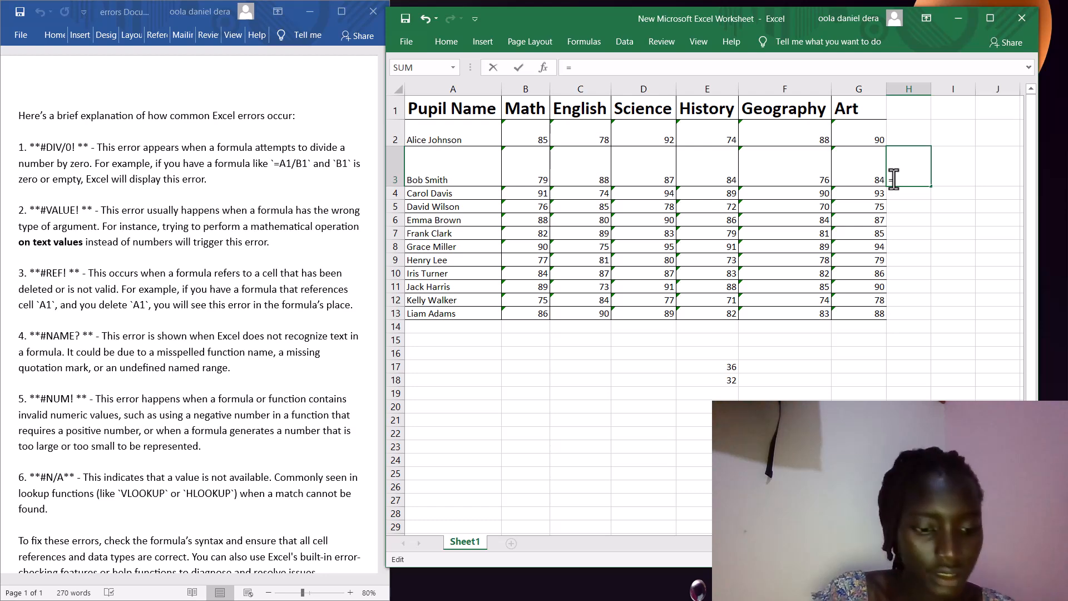
pyautogui.write('sum')
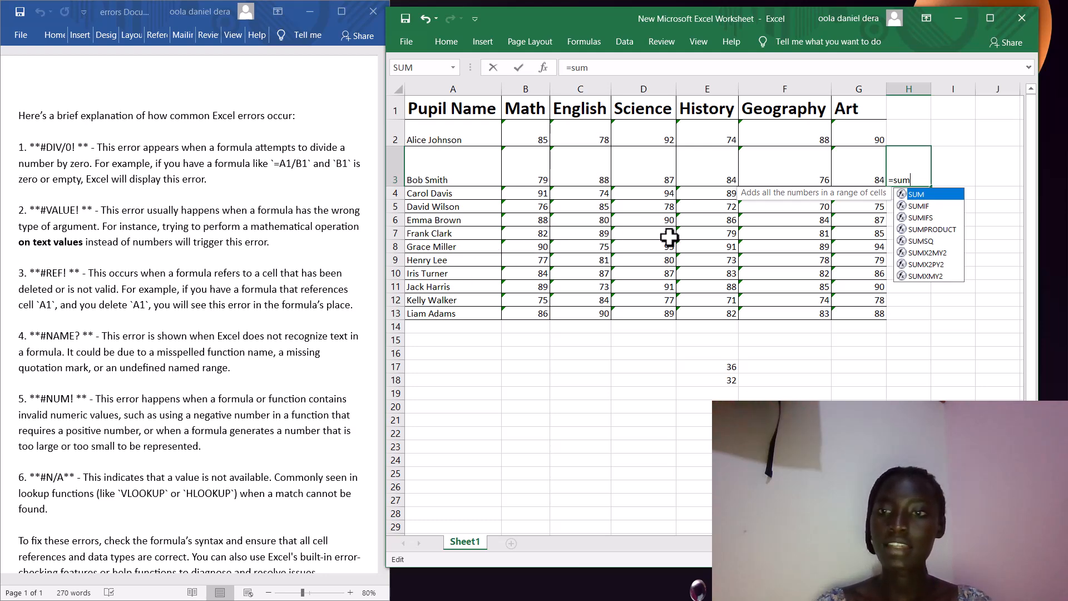
pyautogui.click(867, 179)
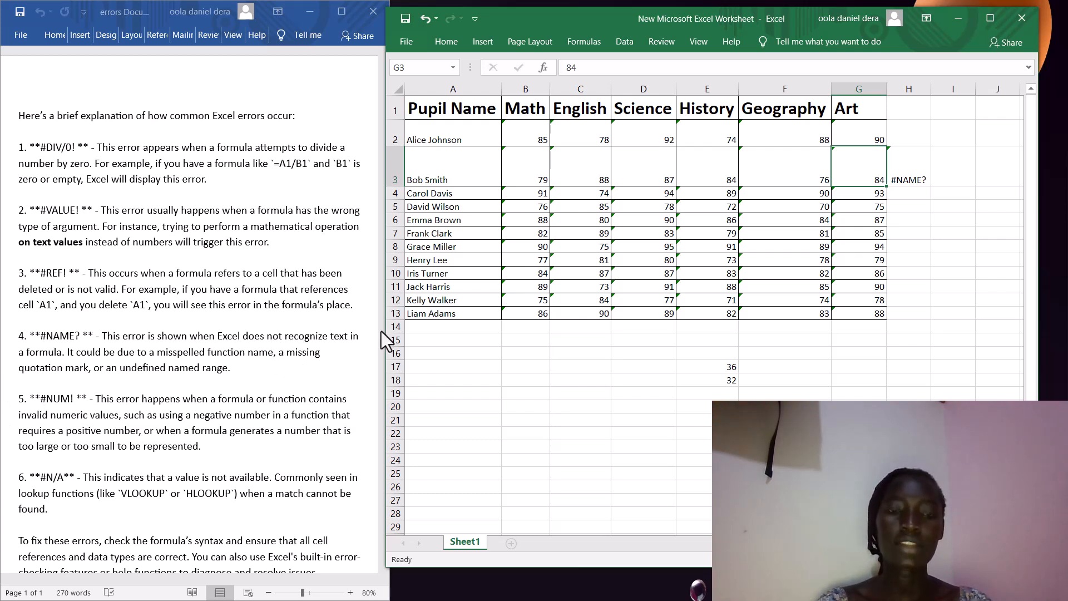
pyautogui.click(923, 178)
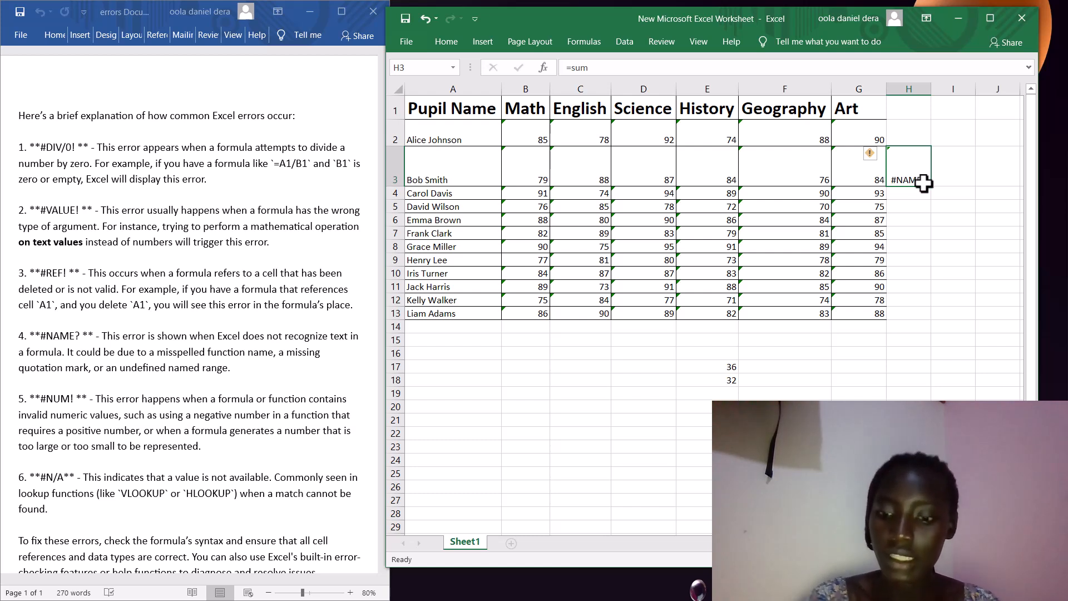
pyautogui.press('BackSpace')
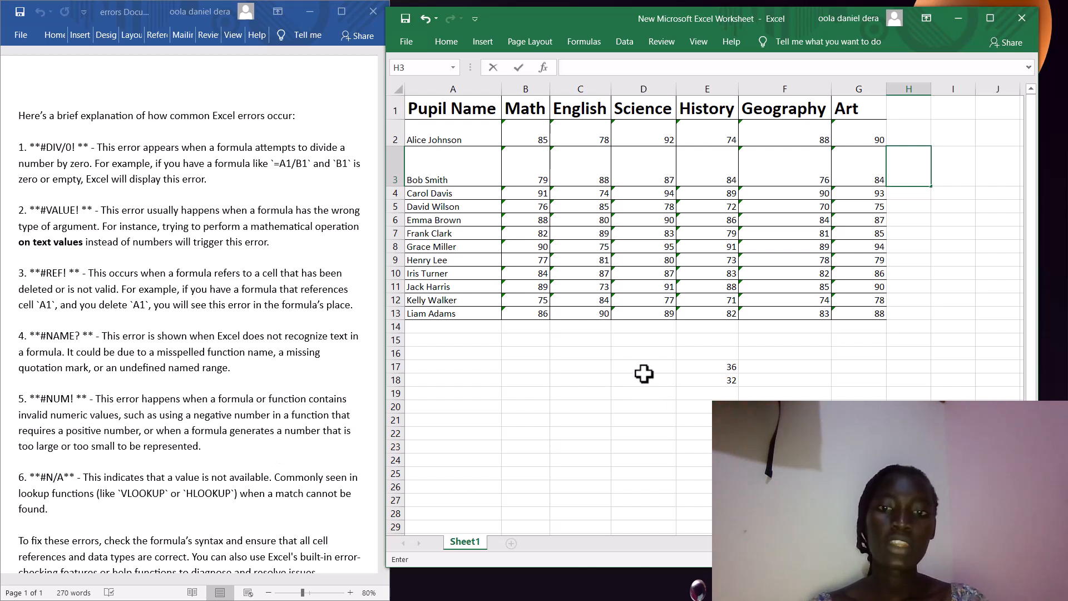
# - Enter =SQRT(-3) in D16 so it returns the #NUM! error
pyautogui.click(635, 352)
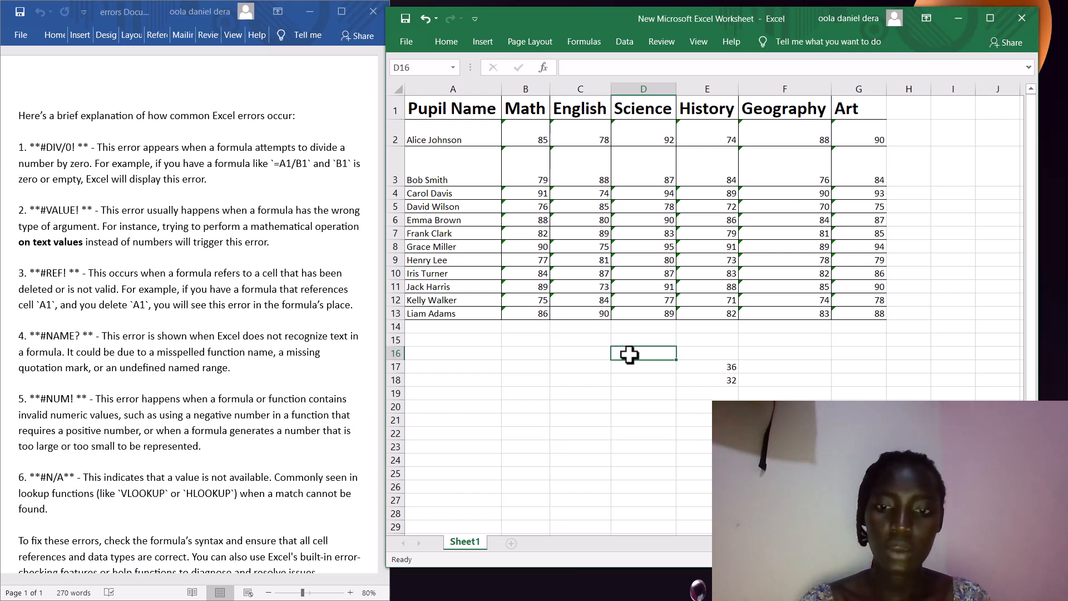
pyautogui.write('=')
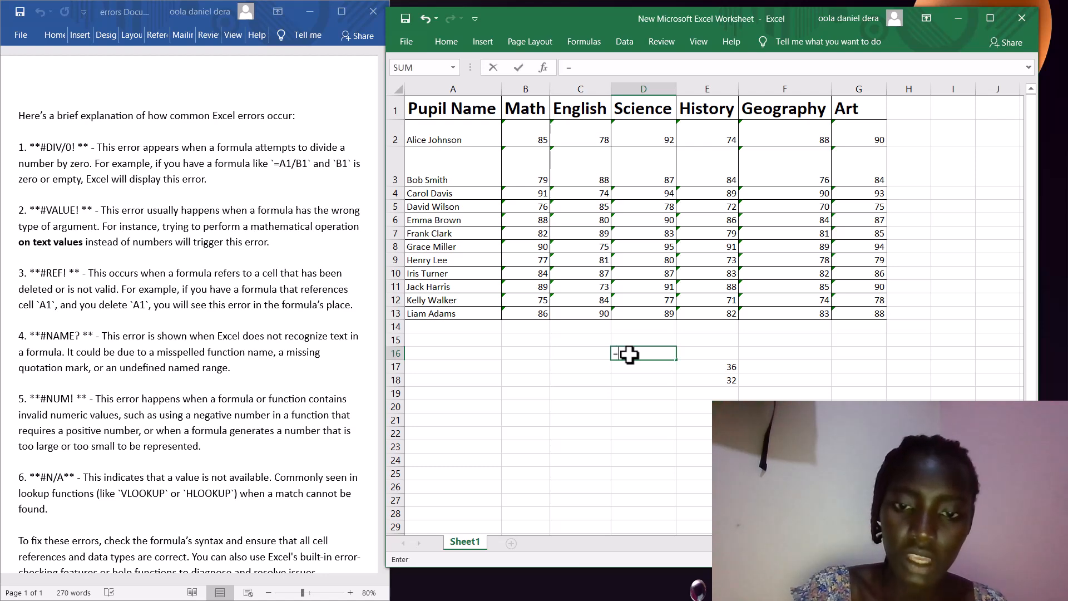
pyautogui.write('s')
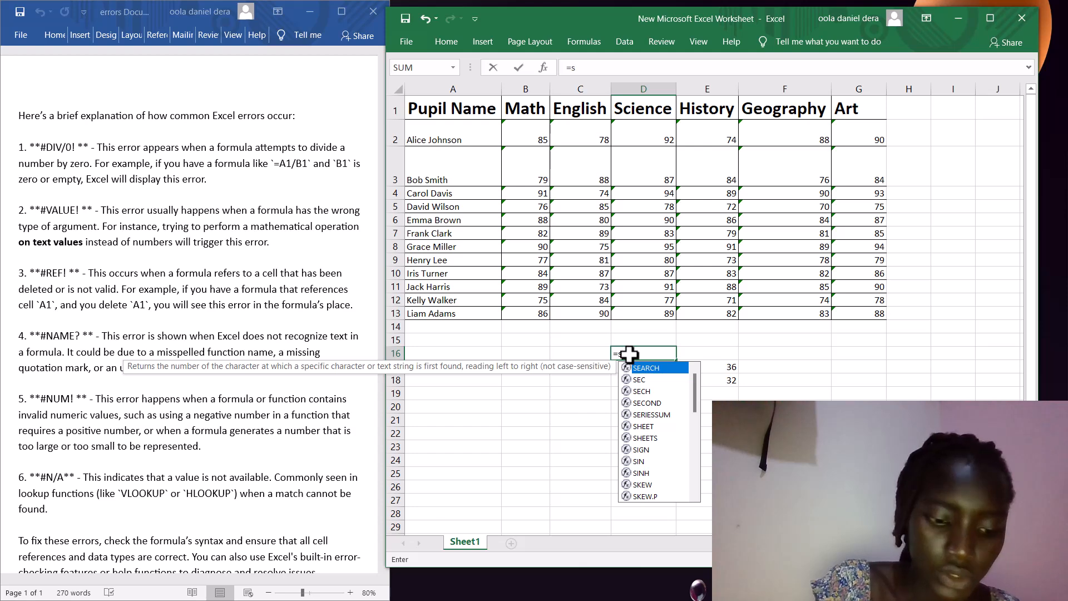
pyautogui.write('q')
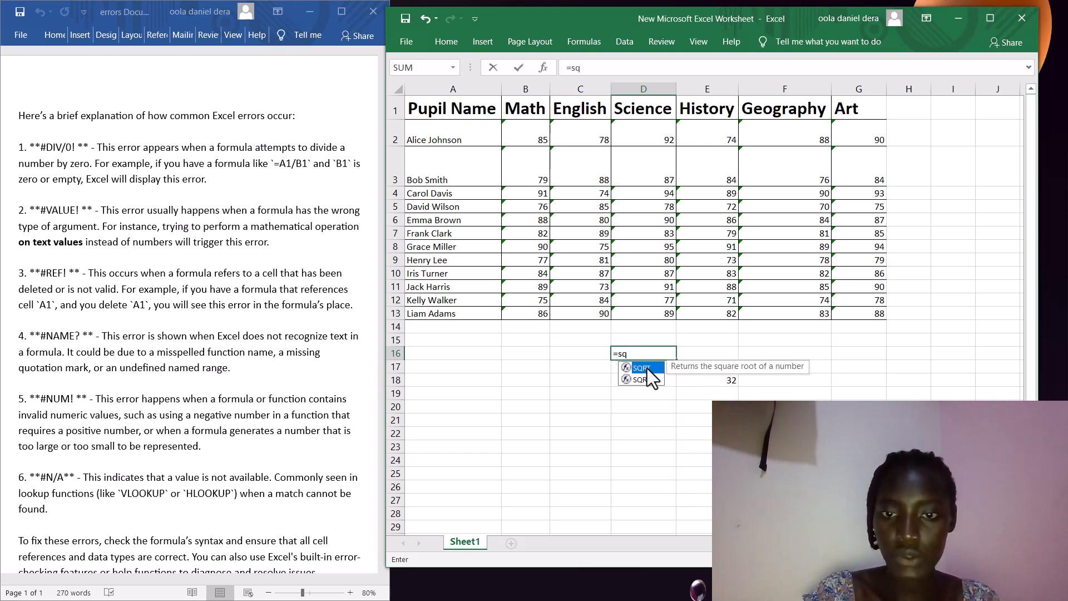
pyautogui.doubleClick(647, 369)
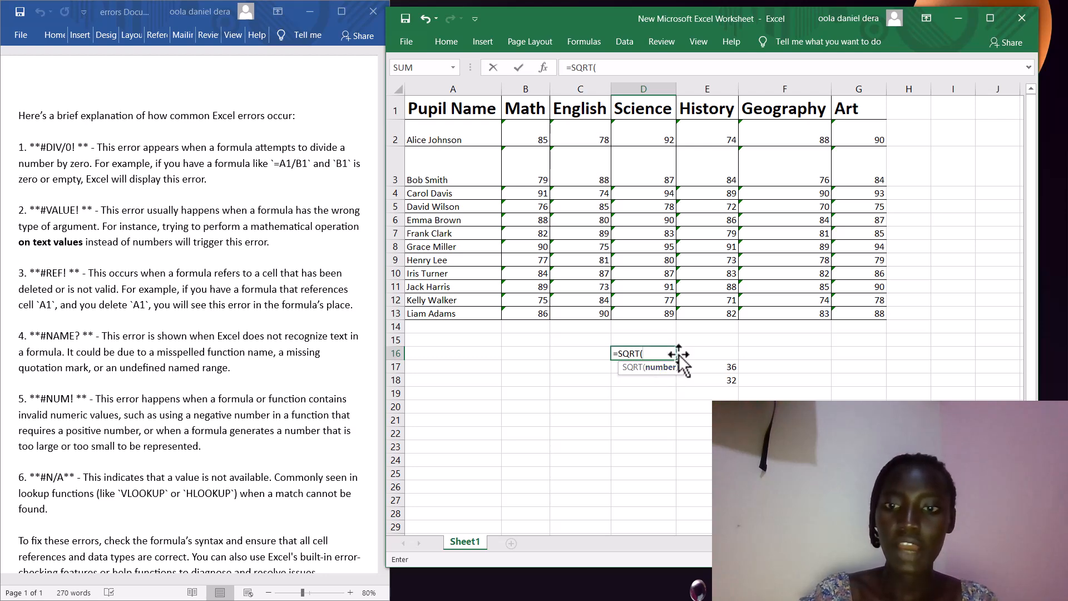
pyautogui.click(705, 433)
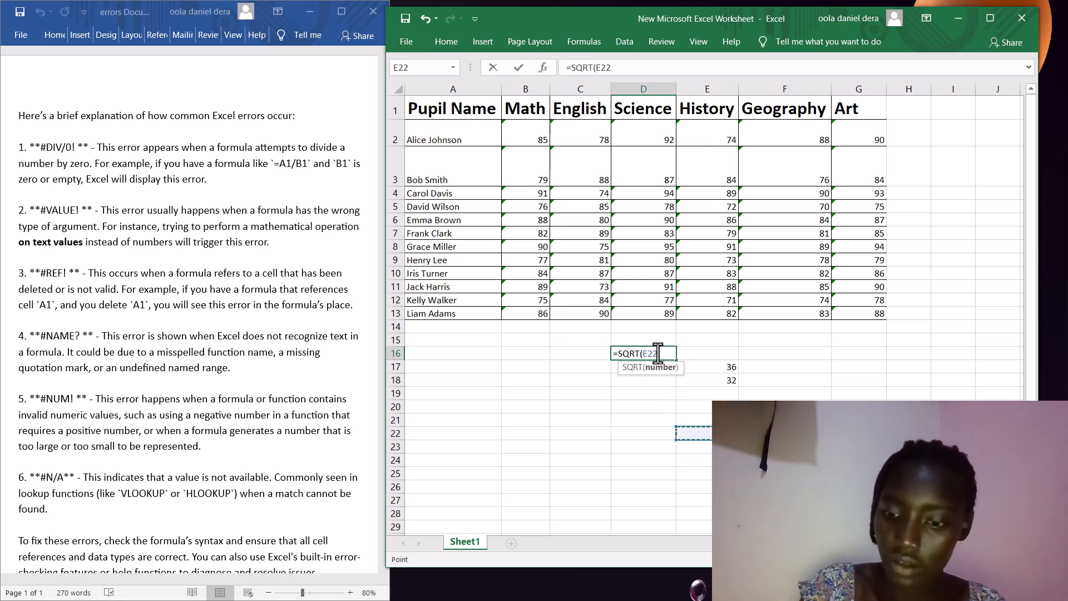
pyautogui.press('BackSpace')
pyautogui.press('BackSpace')
pyautogui.press('BackSpace')
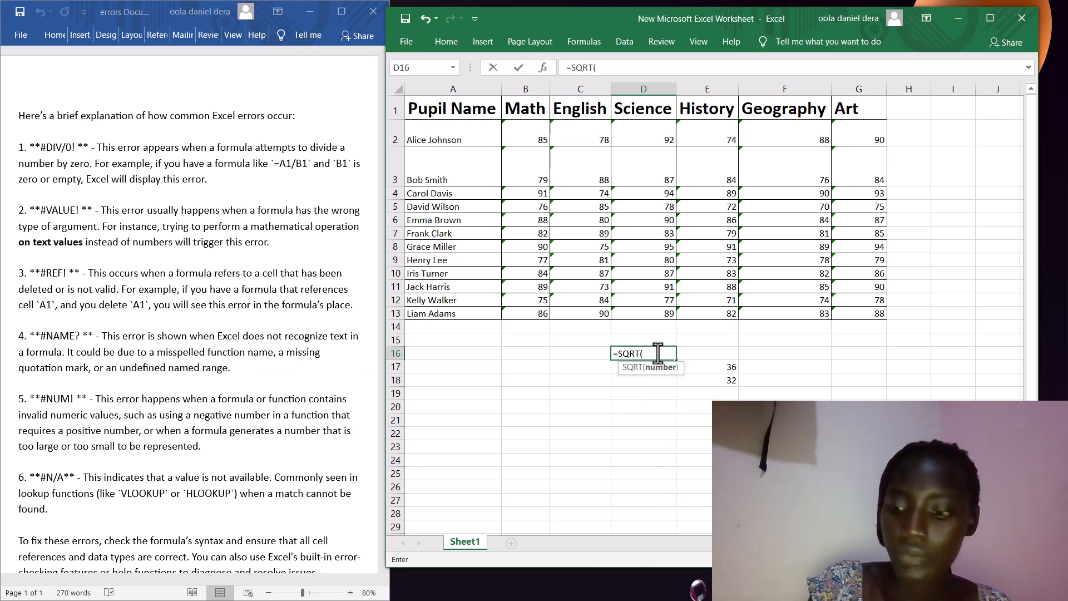
pyautogui.write('-3')
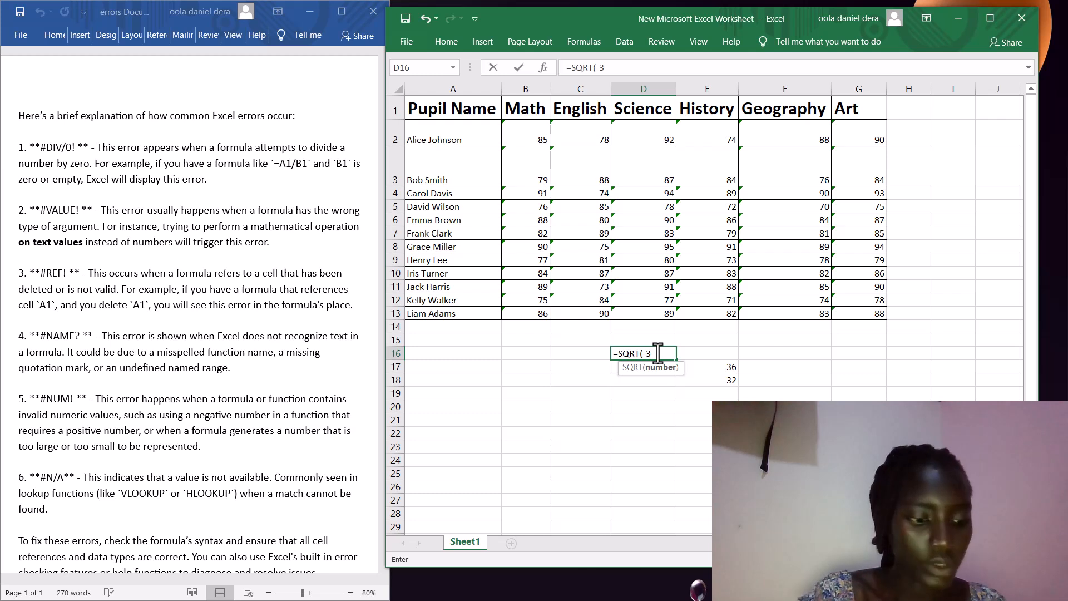
pyautogui.write(')')
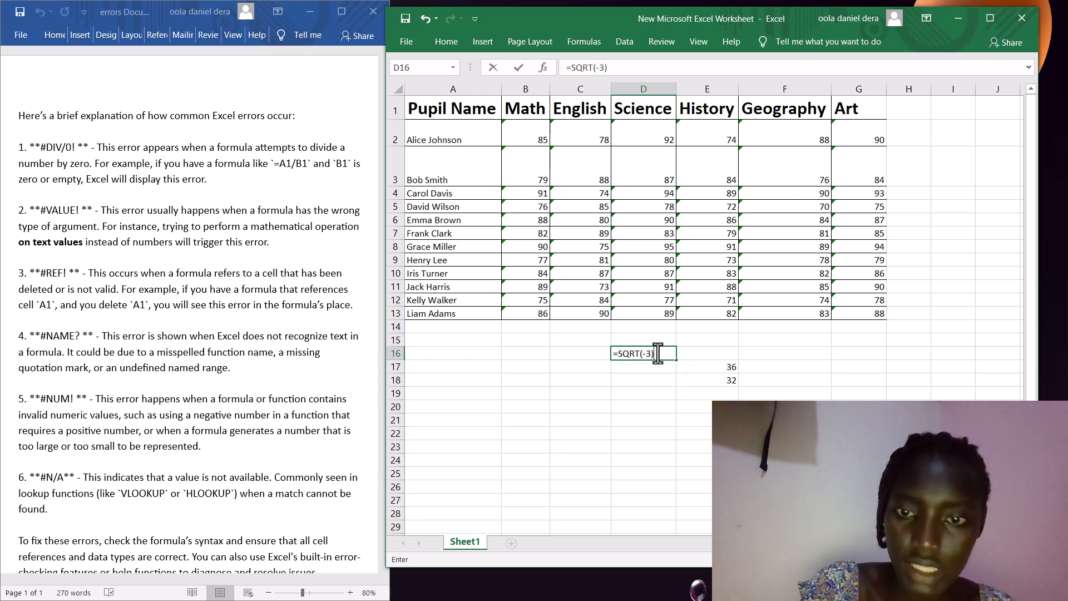
pyautogui.press('Return')
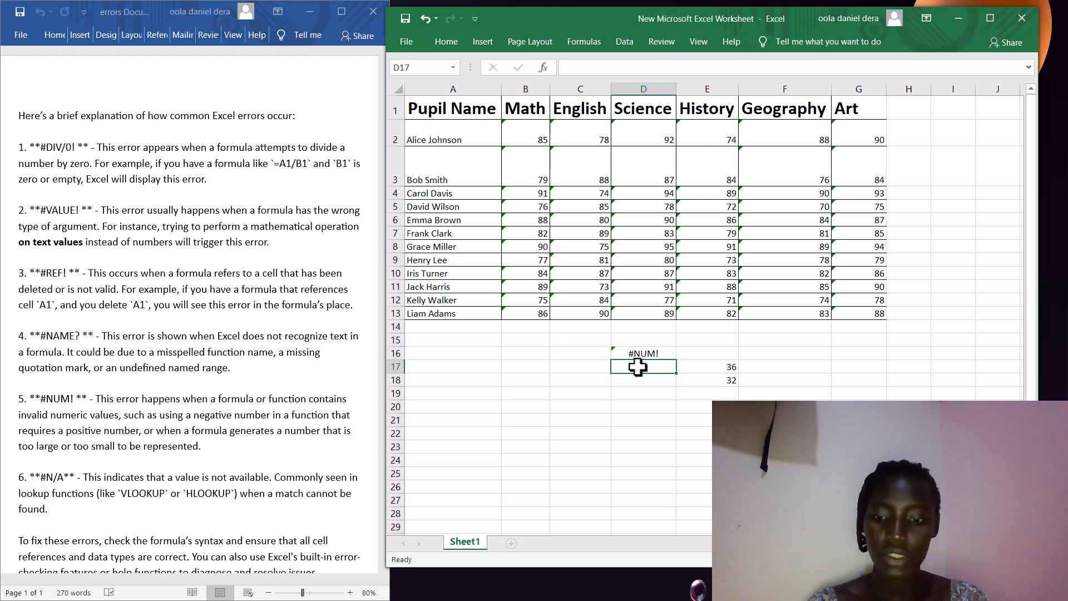
# - Enter =FACT(20) in D17 to get 2.4329E+18, then clear D17 again
pyautogui.write('=')
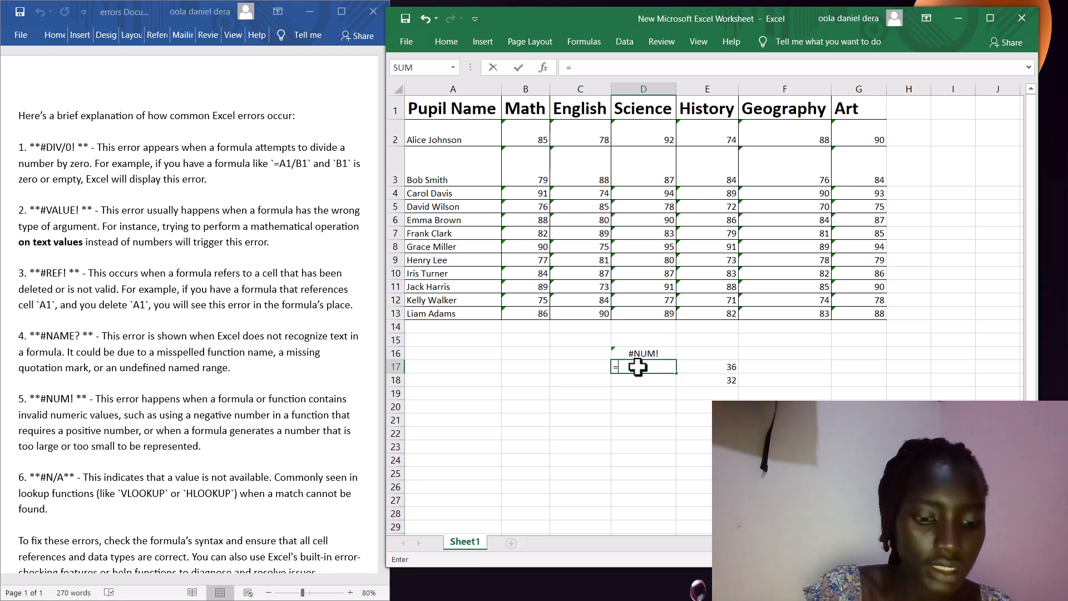
pyautogui.write('fa')
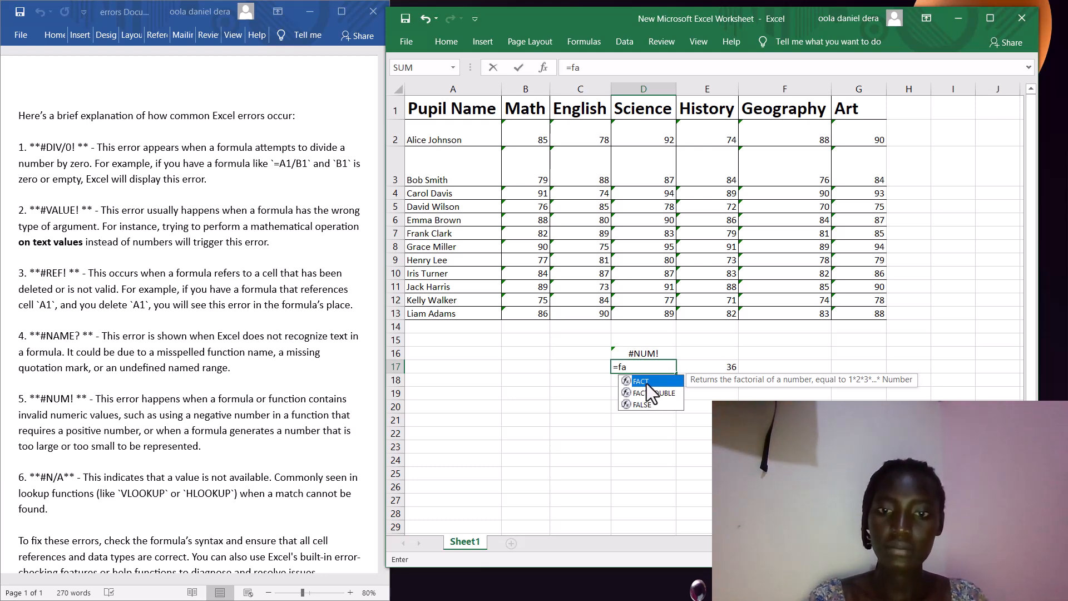
pyautogui.doubleClick(646, 382)
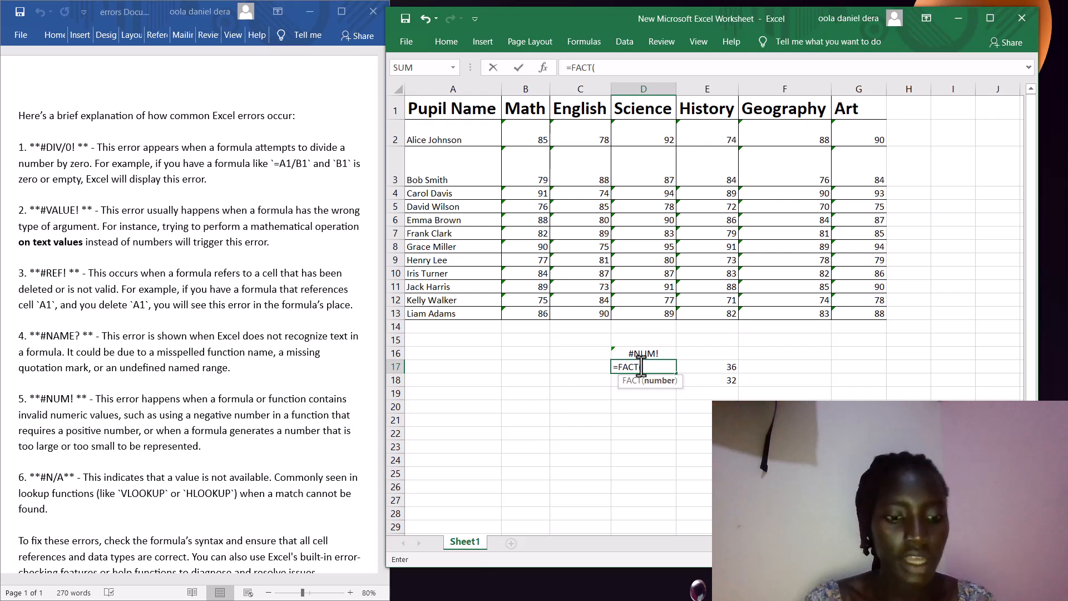
pyautogui.write('20')
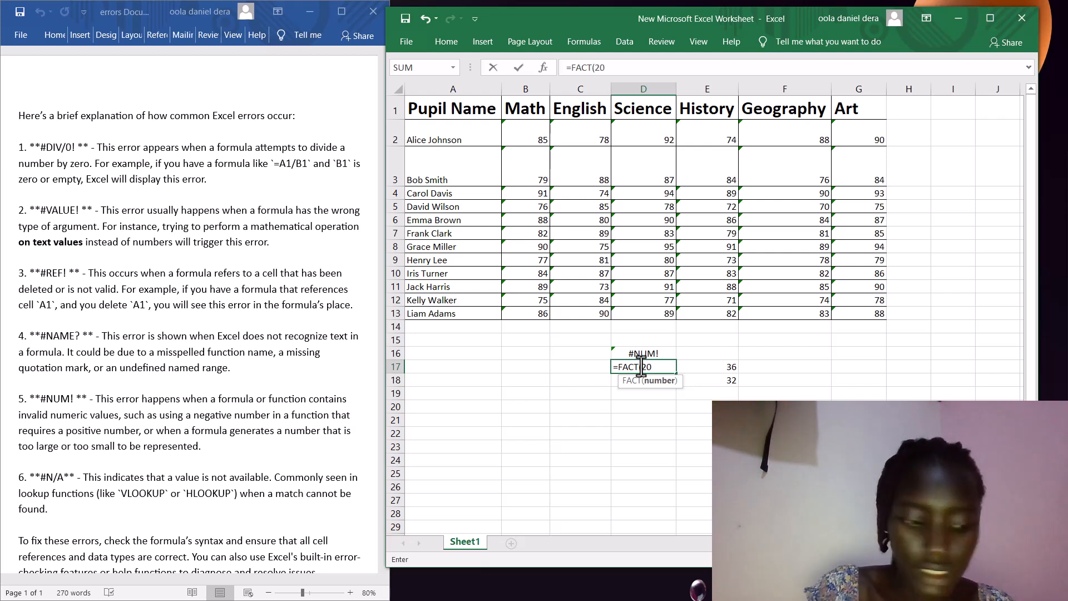
pyautogui.write(')')
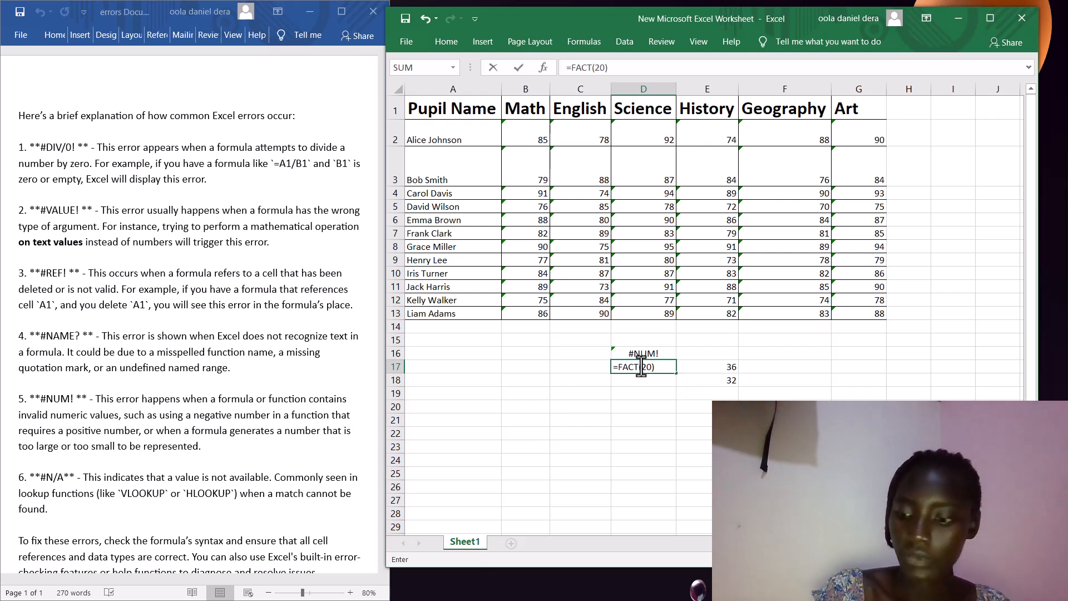
pyautogui.press('Return')
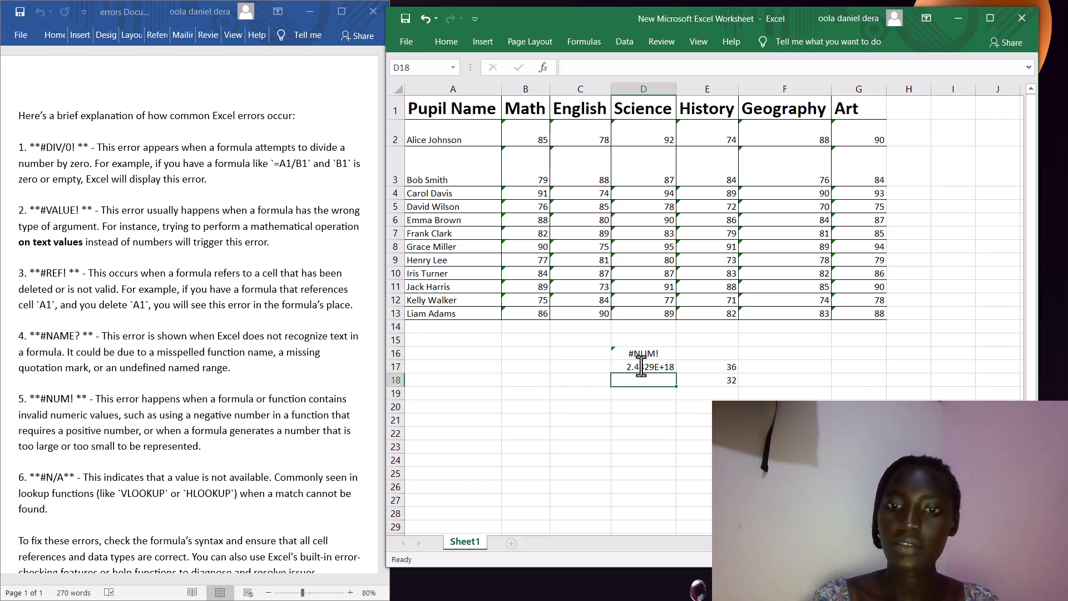
pyautogui.click(669, 366)
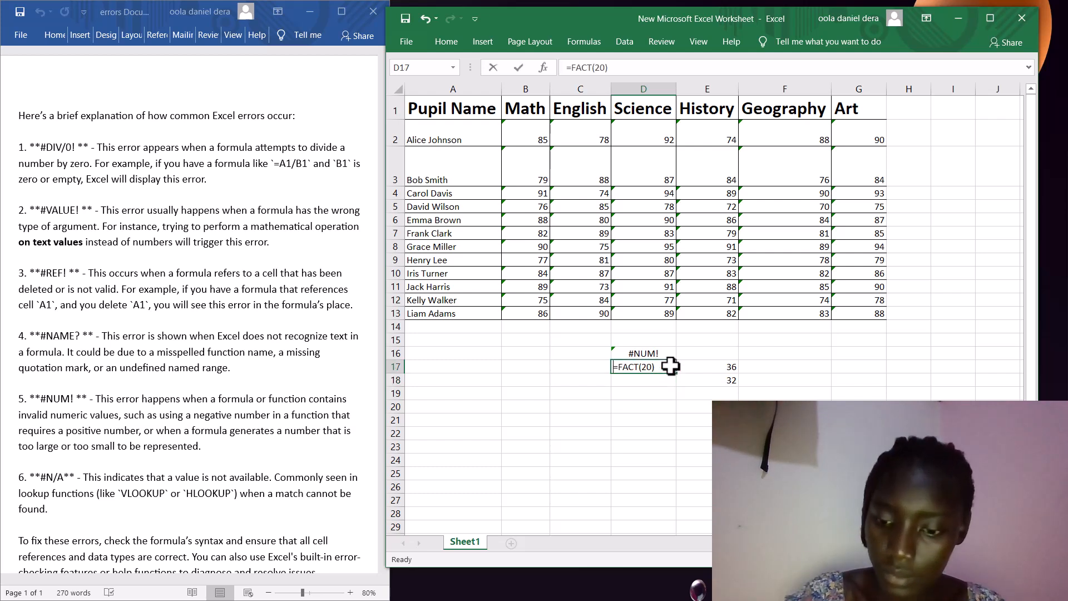
pyautogui.press('BackSpace')
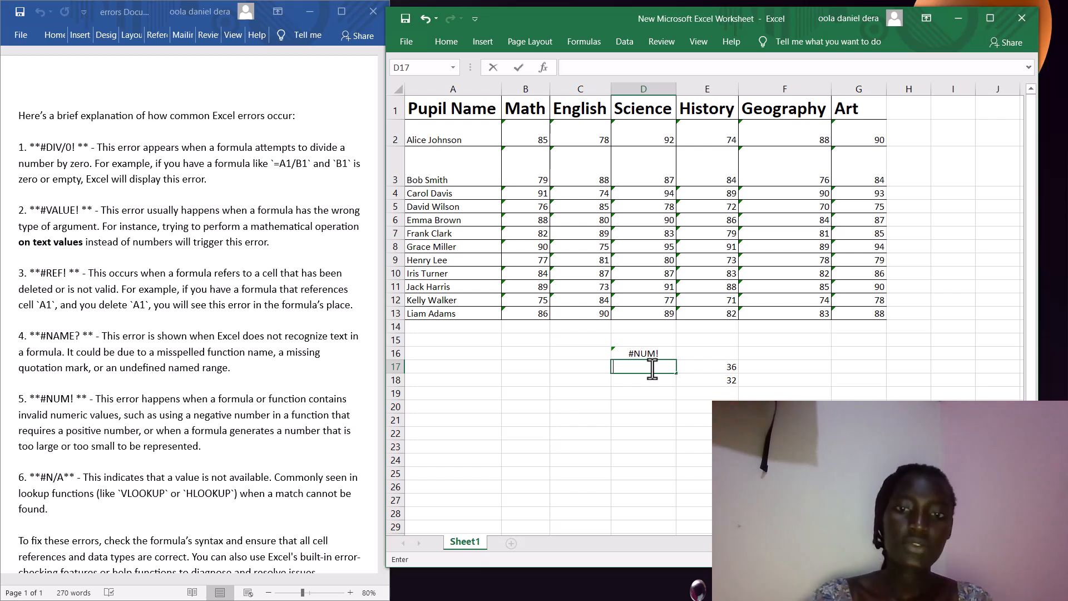
# - Enter =FACT(1000) in D17 so it returns a #NUM! error
pyautogui.write('=')
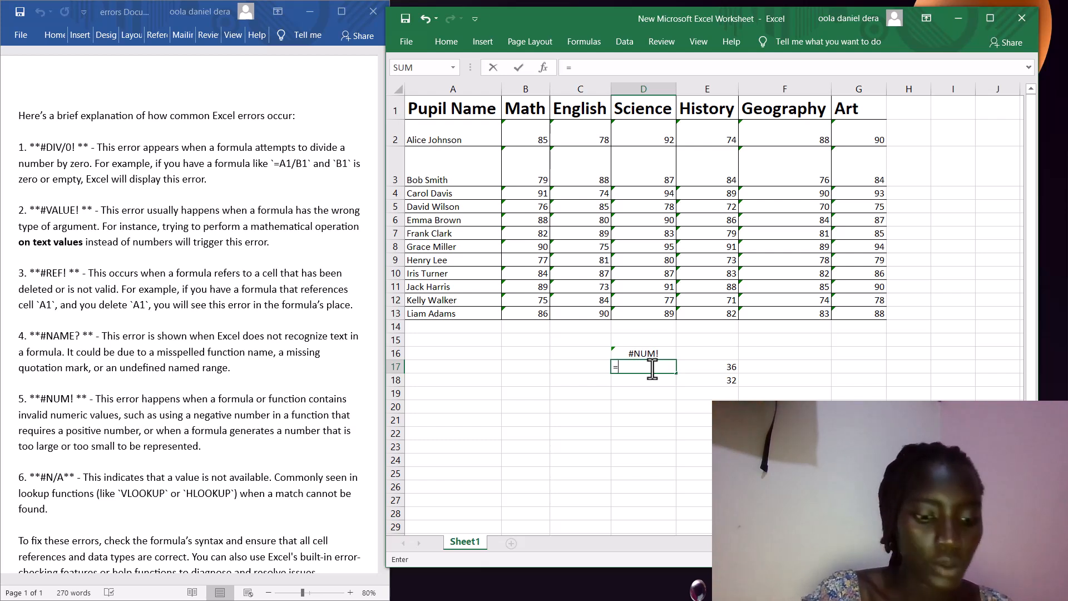
pyautogui.write('fa')
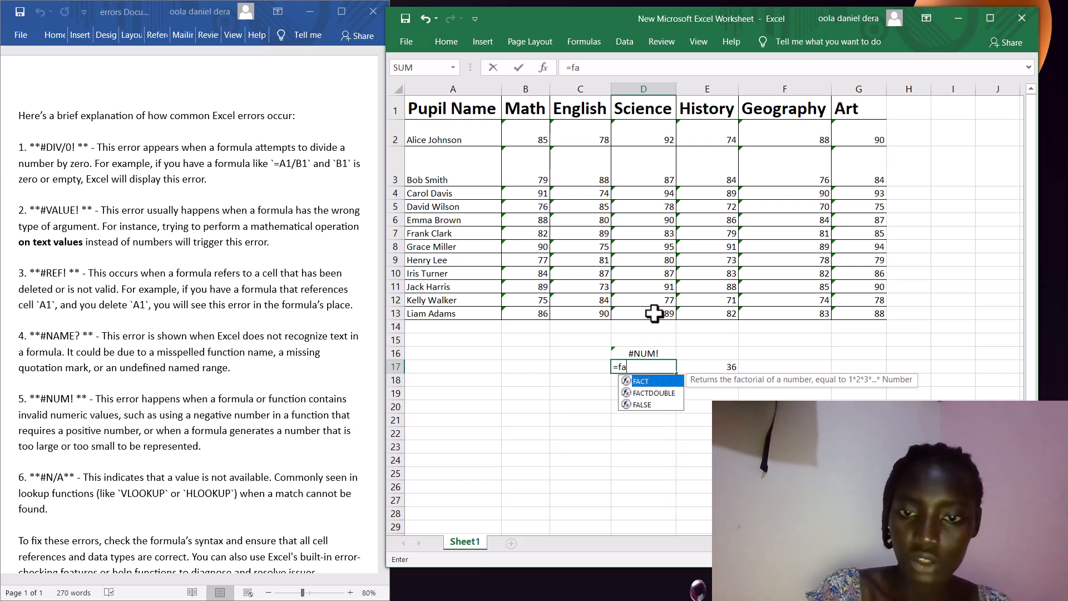
pyautogui.doubleClick(675, 383)
pyautogui.write('1000')
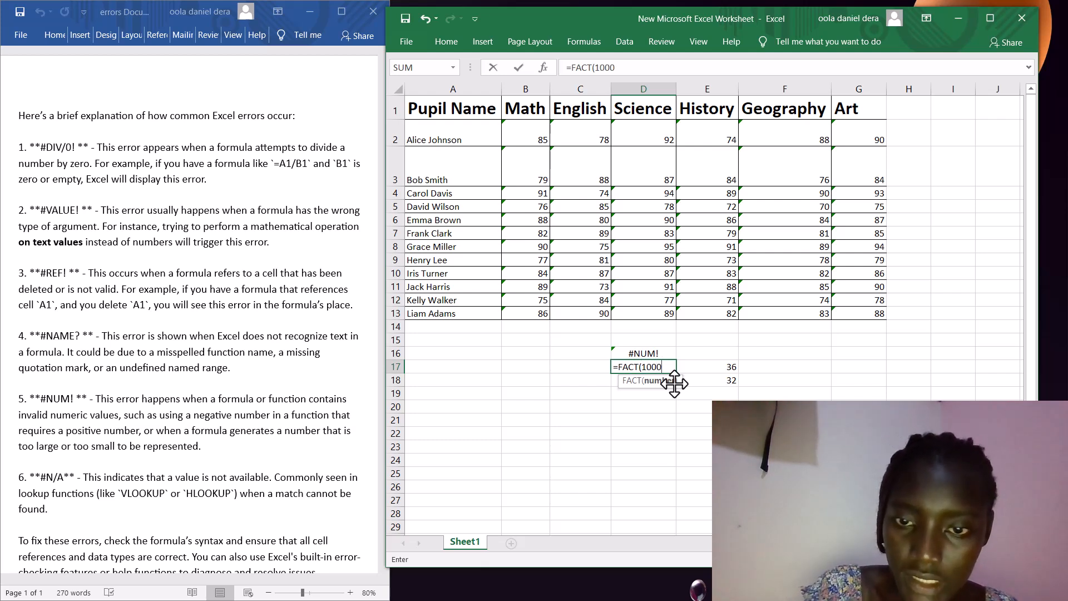
pyautogui.write(')')
pyautogui.press('Return')
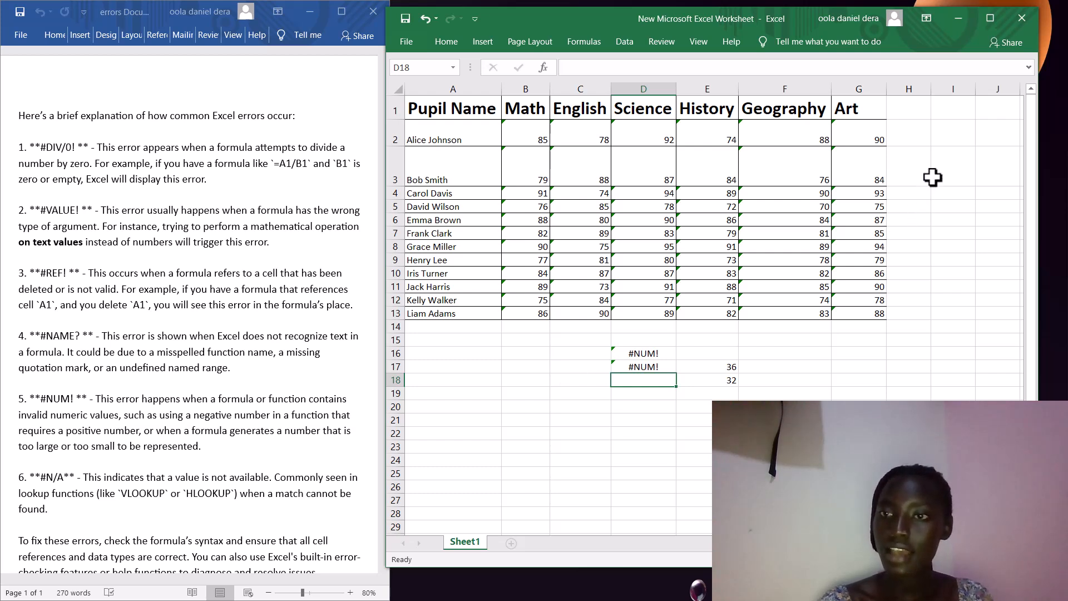
# - Start a =VLOOKUP( formula in cell H2 using autocomplete
pyautogui.click(906, 139)
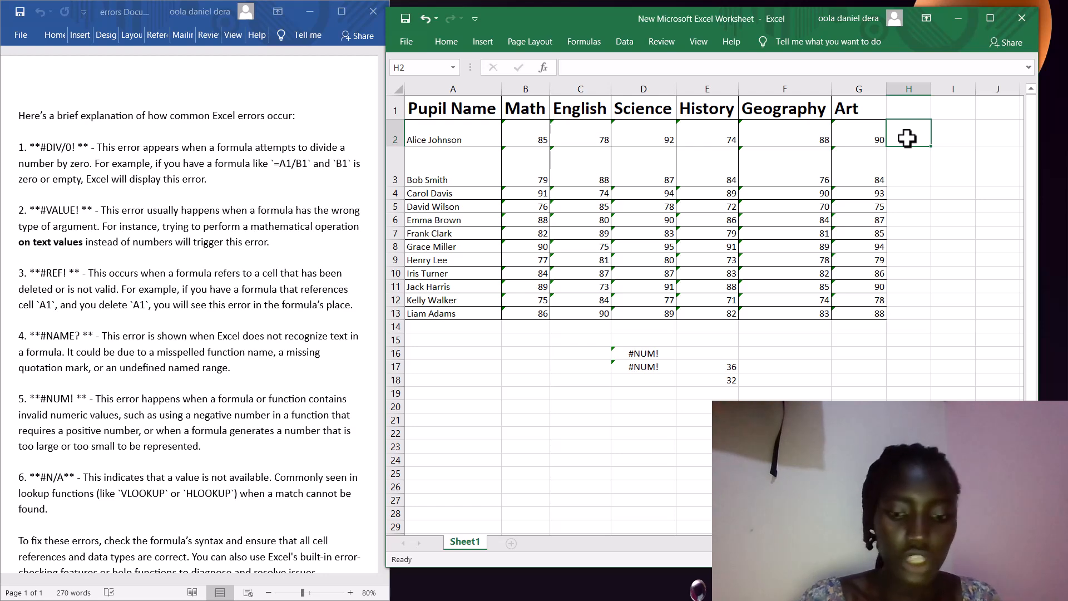
pyautogui.write('=')
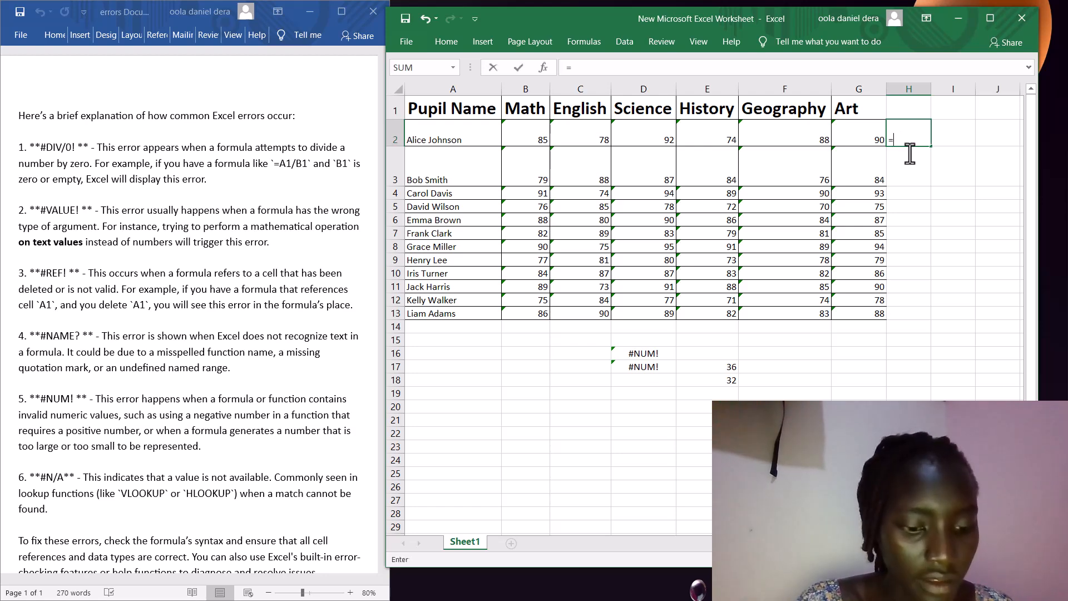
pyautogui.write('vloo')
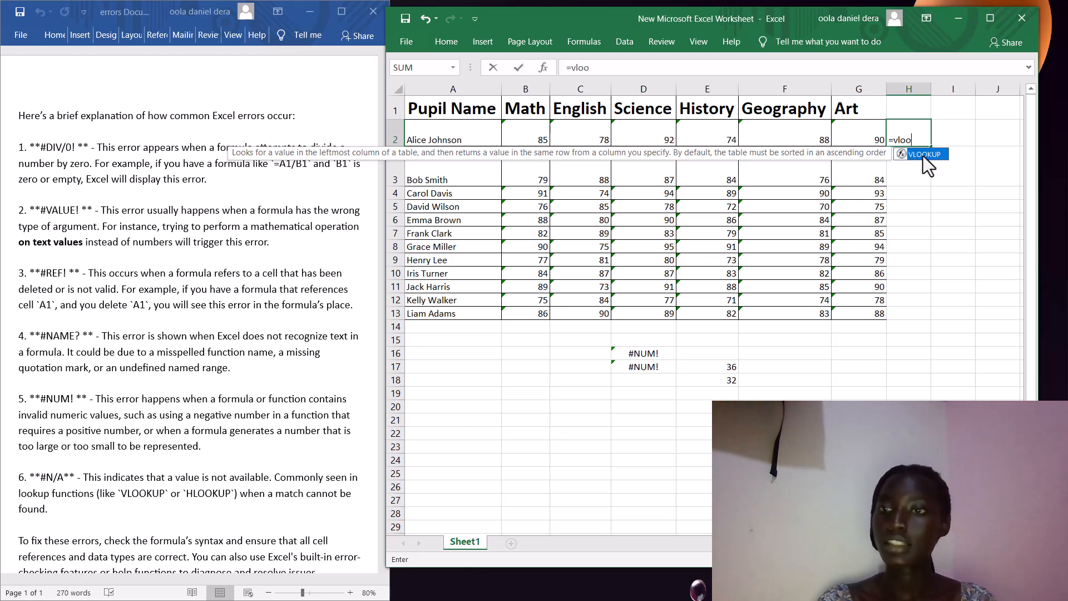
pyautogui.doubleClick(923, 155)
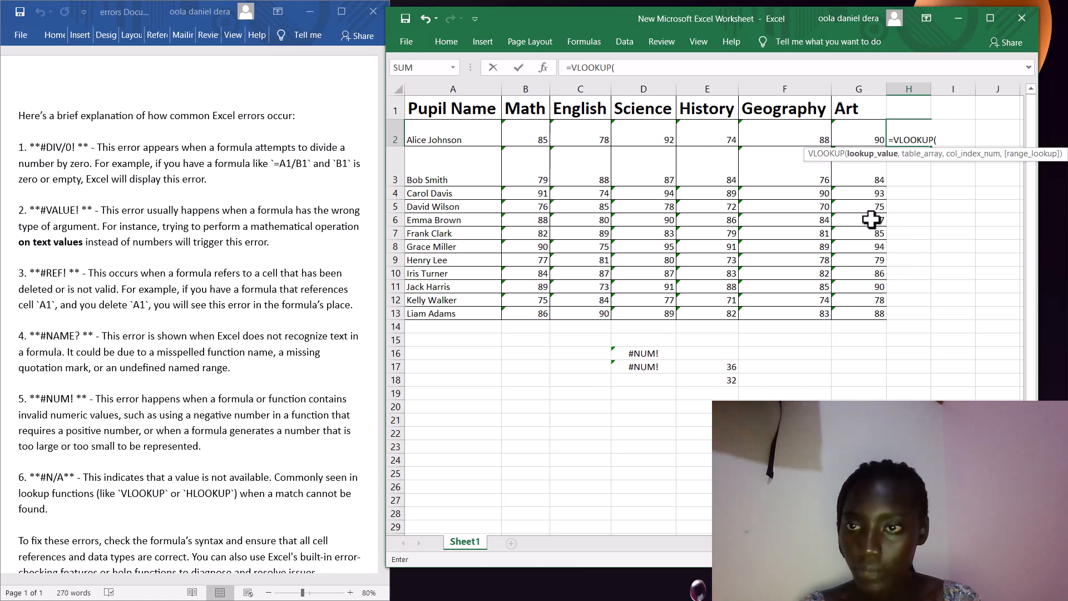
# - Complete H2's formula as =VLOOKUP(F2,E18,2,TRUE) with approximate match
pyautogui.click(805, 134)
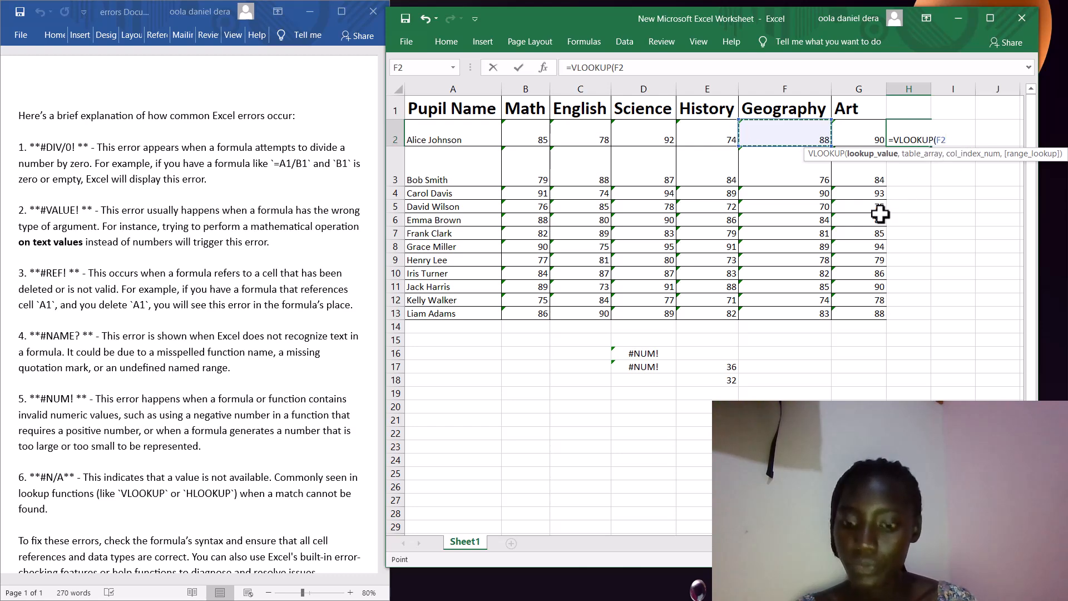
pyautogui.write(',')
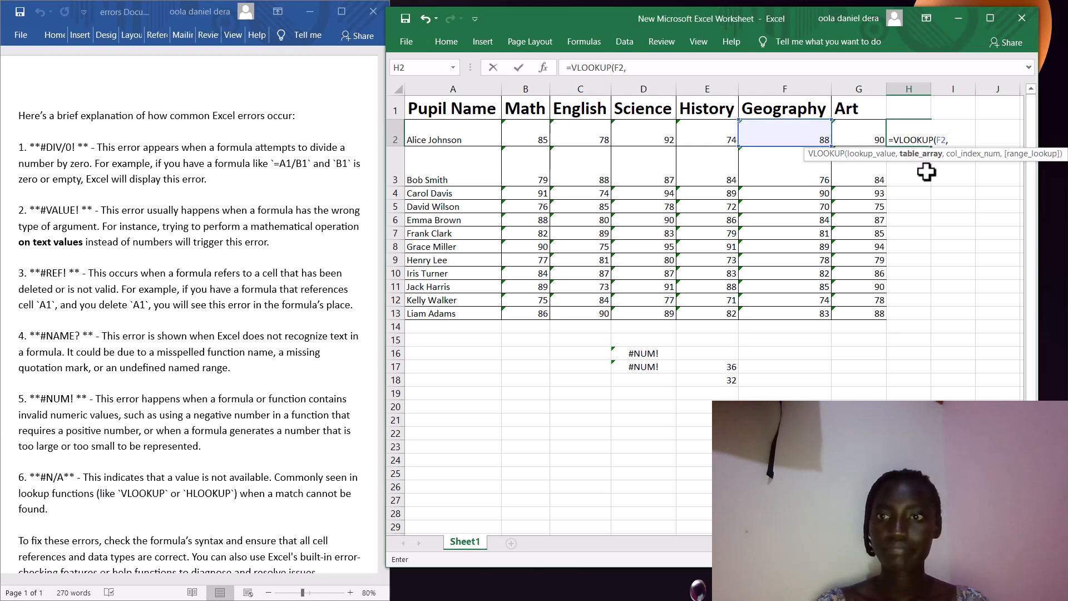
pyautogui.click(707, 367)
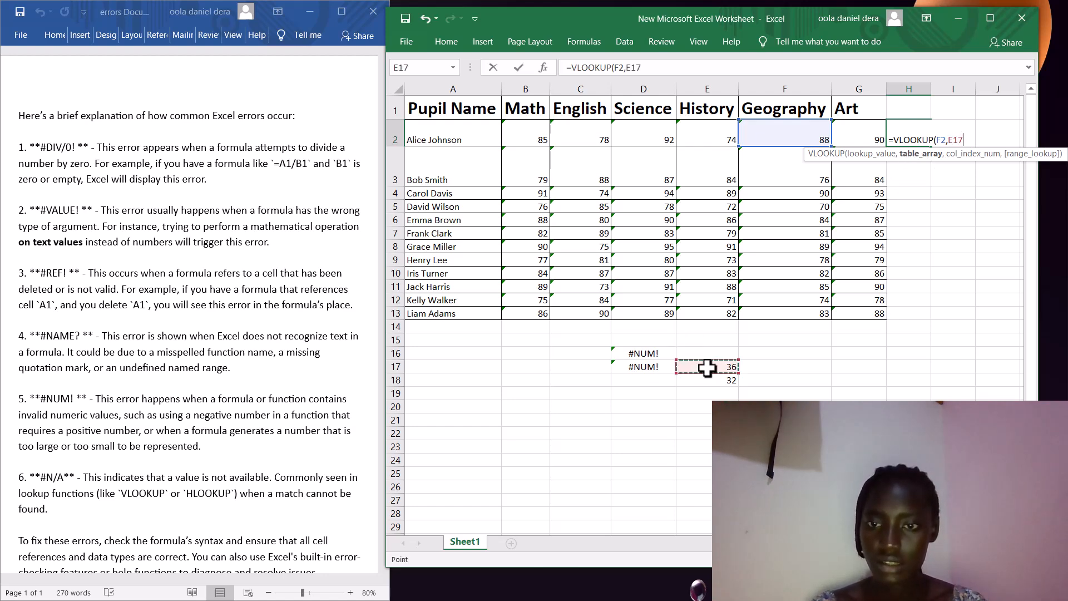
pyautogui.click(734, 381)
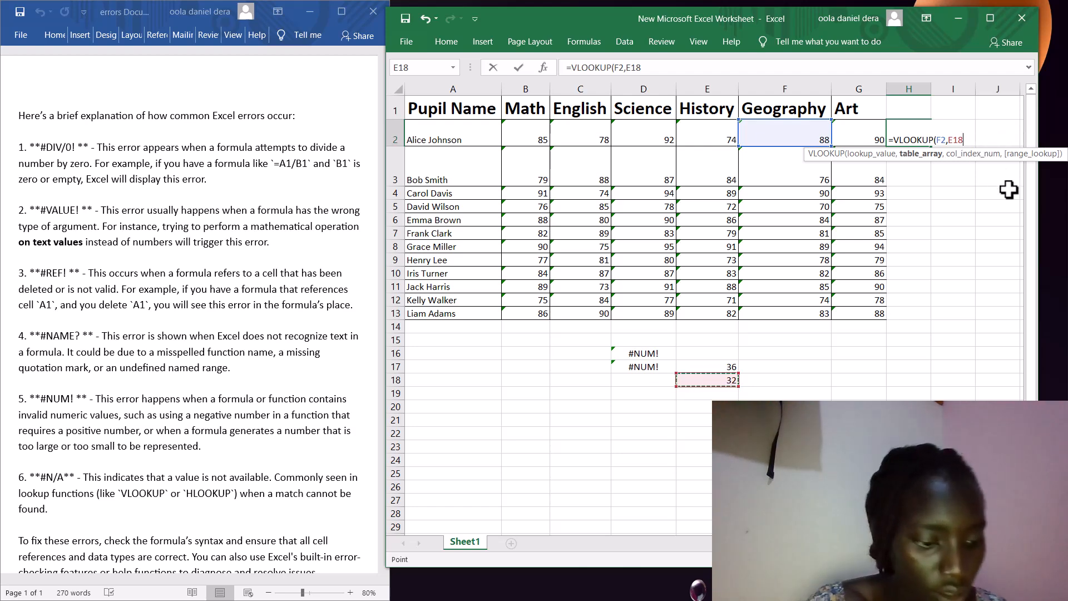
pyautogui.write(',')
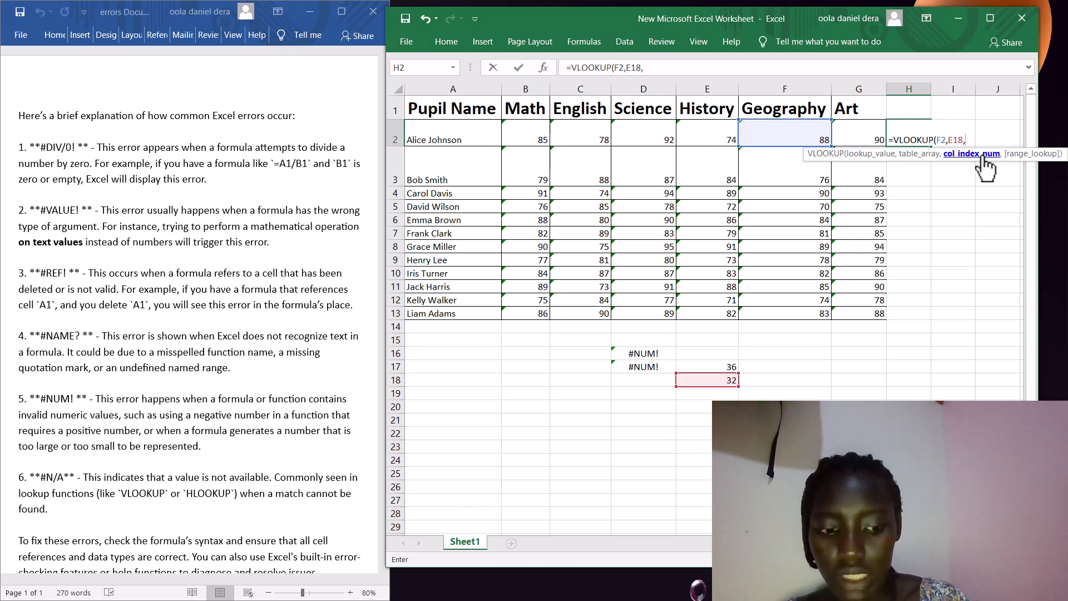
pyautogui.write('2')
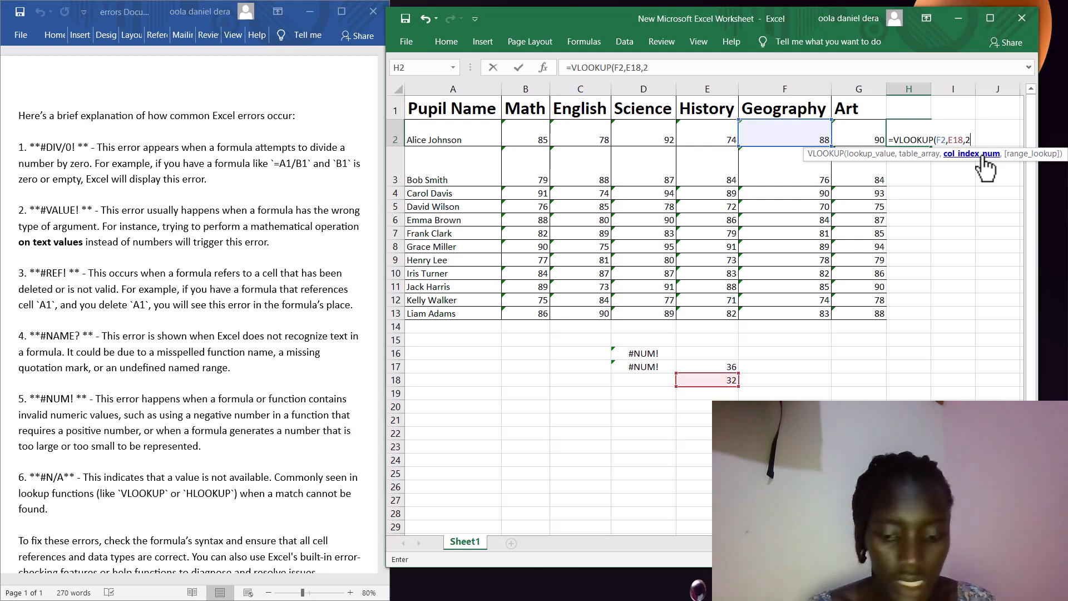
pyautogui.write(',')
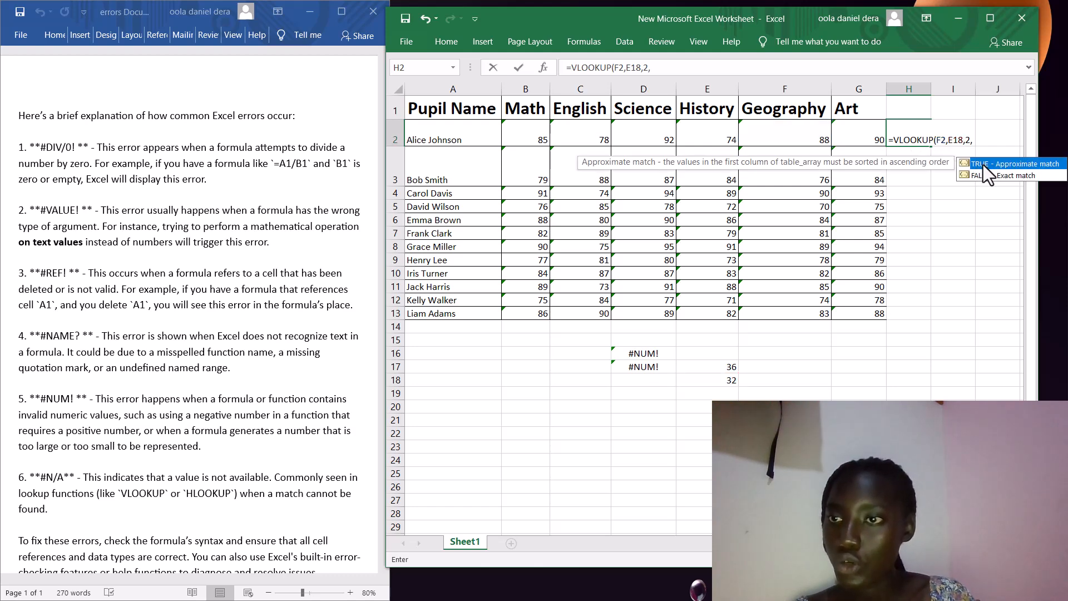
pyautogui.doubleClick(983, 164)
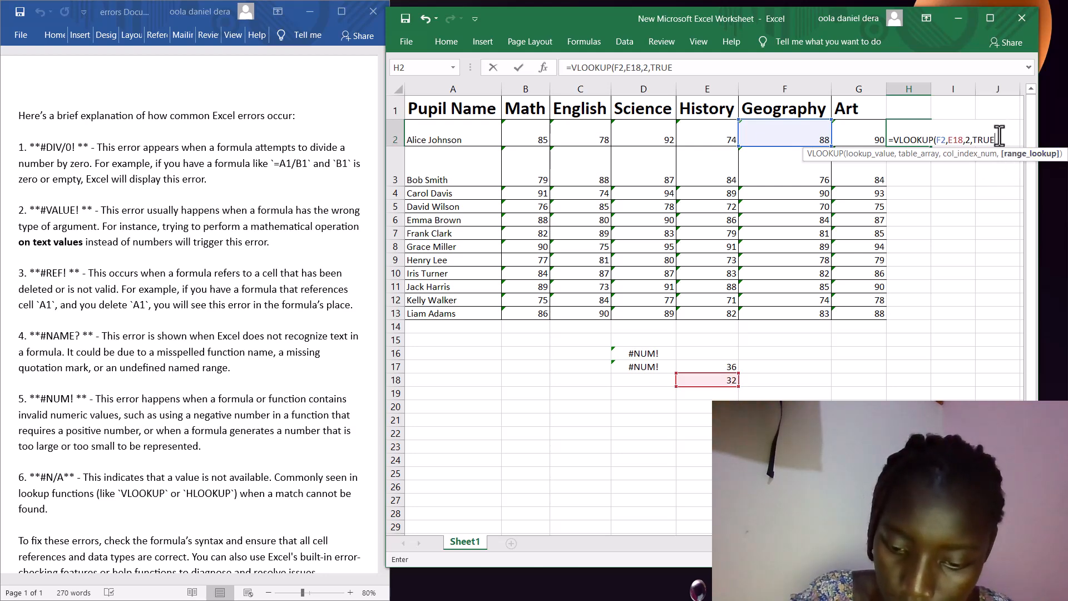
pyautogui.write(')')
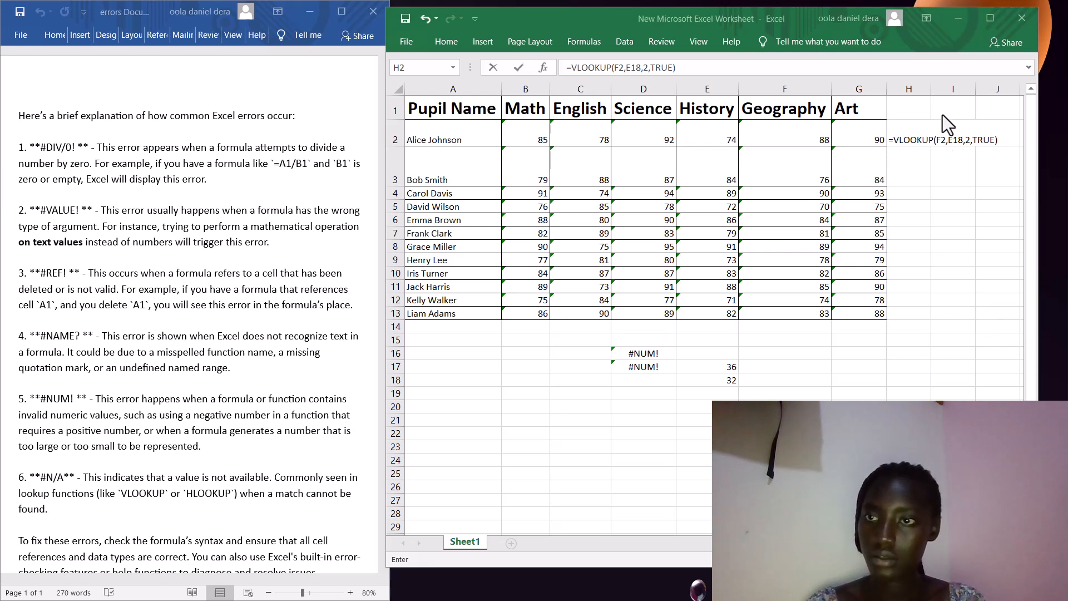
# - Commit the H2 VLOOKUP formula and check that it displays #N/A
pyautogui.click(963, 142)
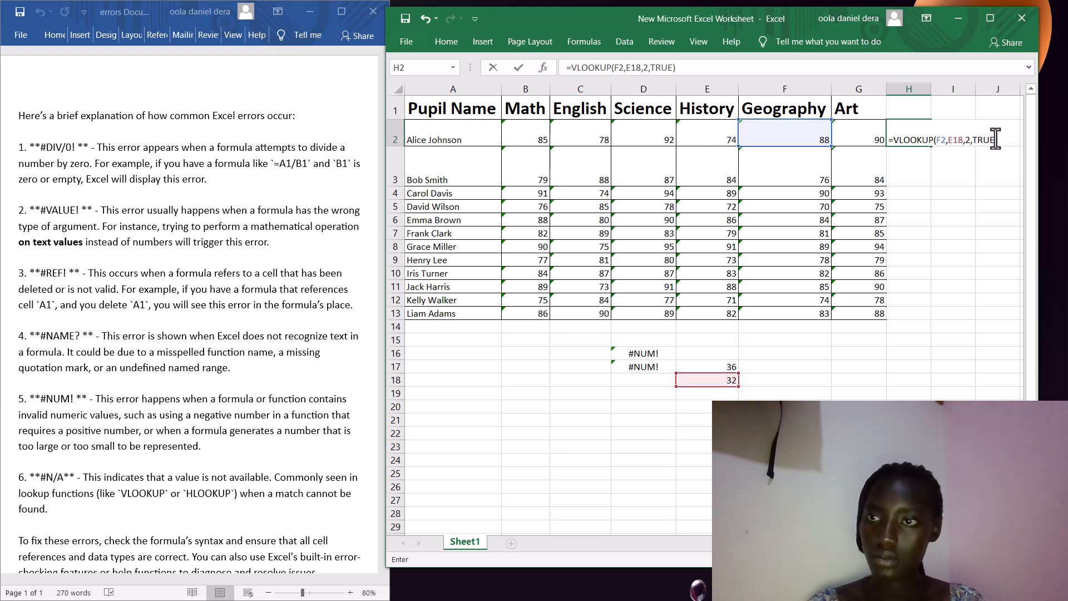
pyautogui.press('Return')
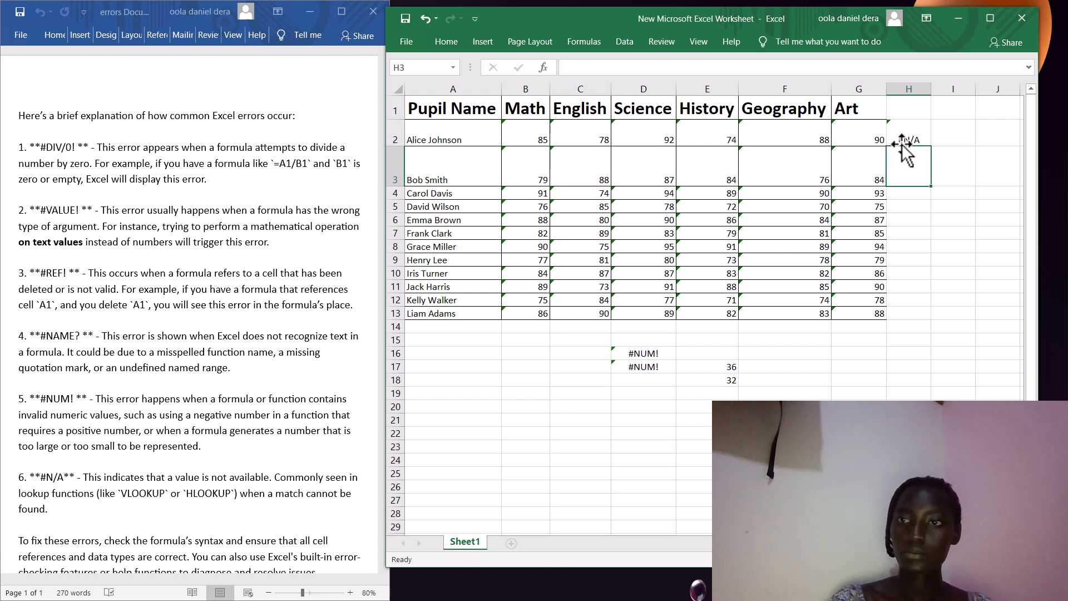
pyautogui.press('Up')
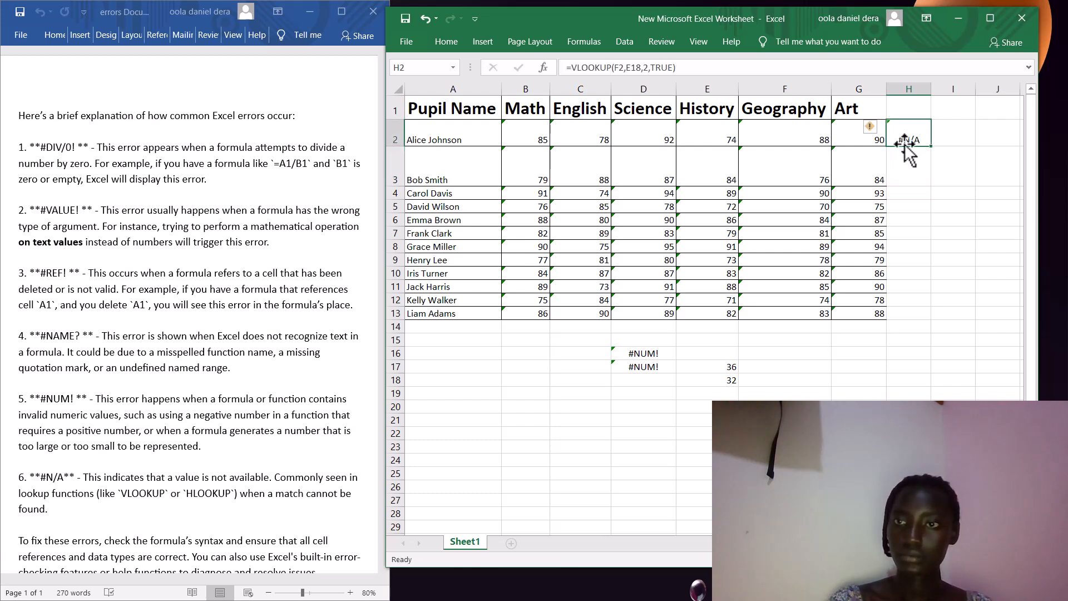
pyautogui.doubleClick(916, 139)
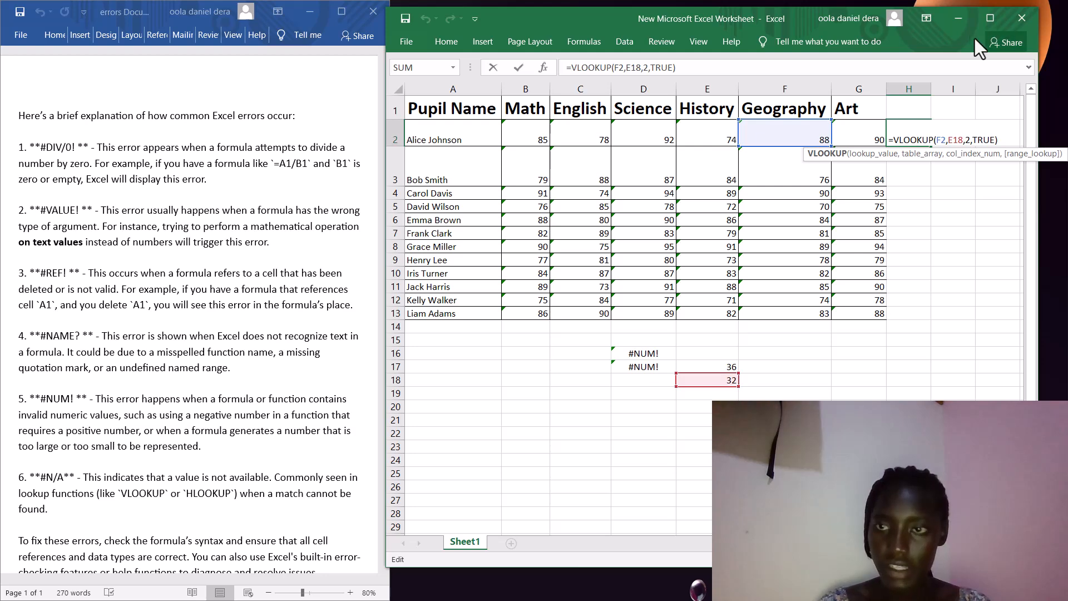
pyautogui.press('Return')
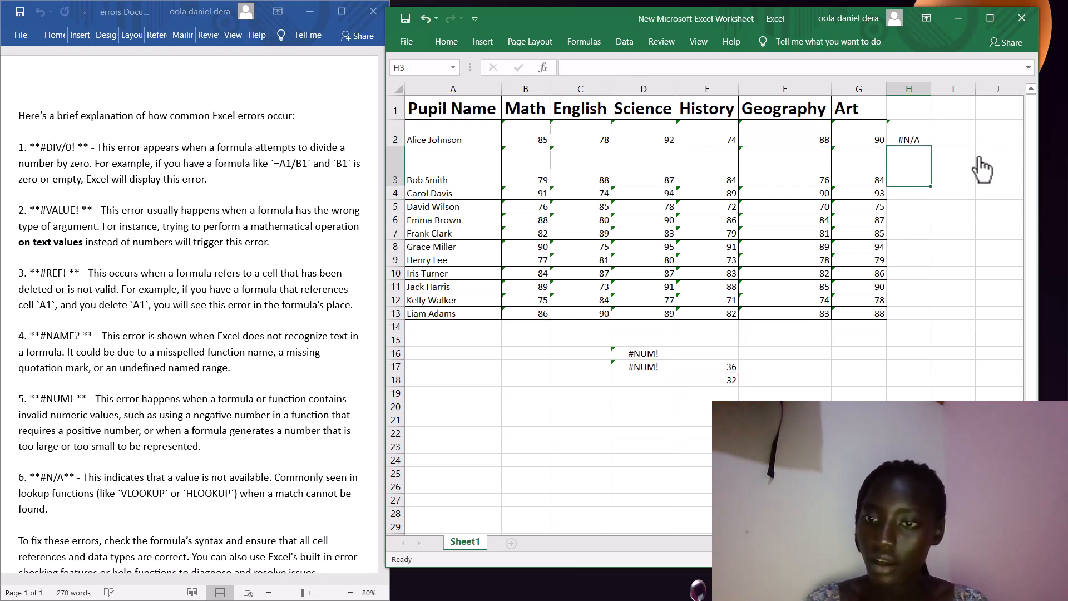